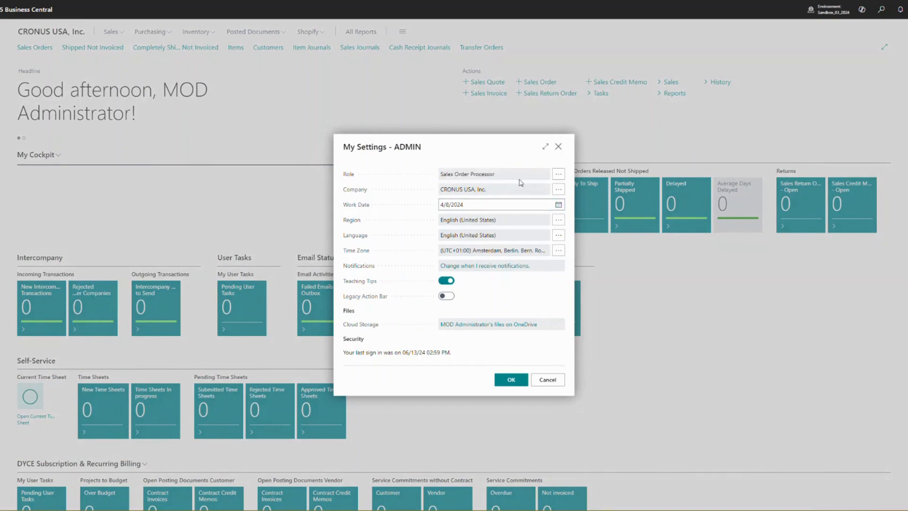
Change the user role in My Settings to Accountant and save the settings.
{"action": "left_click", "coordinate": [558, 175]}
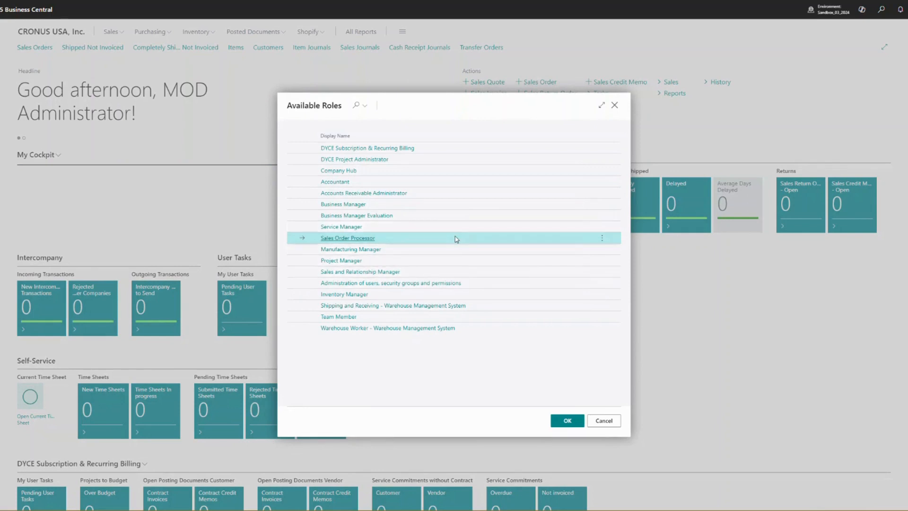
{"action": "left_click", "coordinate": [387, 183]}
{"action": "left_click", "coordinate": [564, 422]}
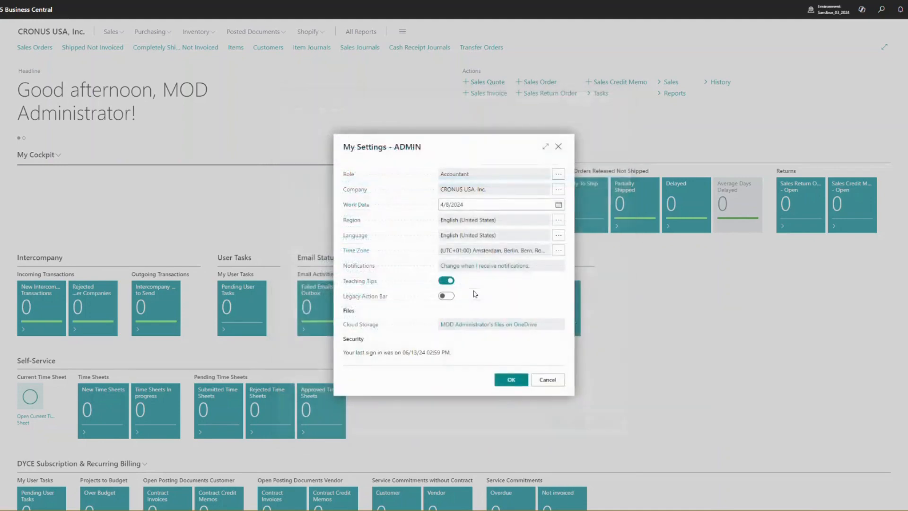
{"action": "left_click", "coordinate": [511, 384]}
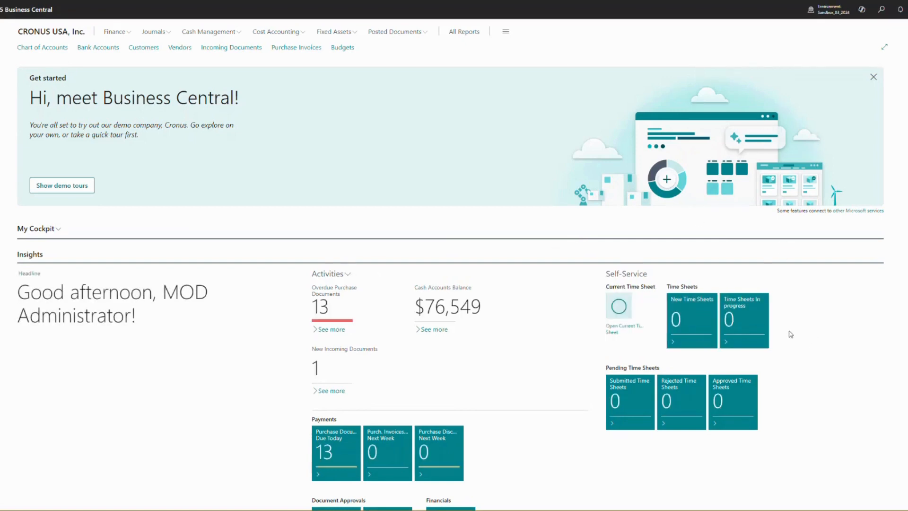
Open the My Cockpit list for management and add an entry based on the Jobs preset.
{"action": "scroll", "coordinate": [789, 333], "scroll_direction": "down", "scroll_amount": 3}
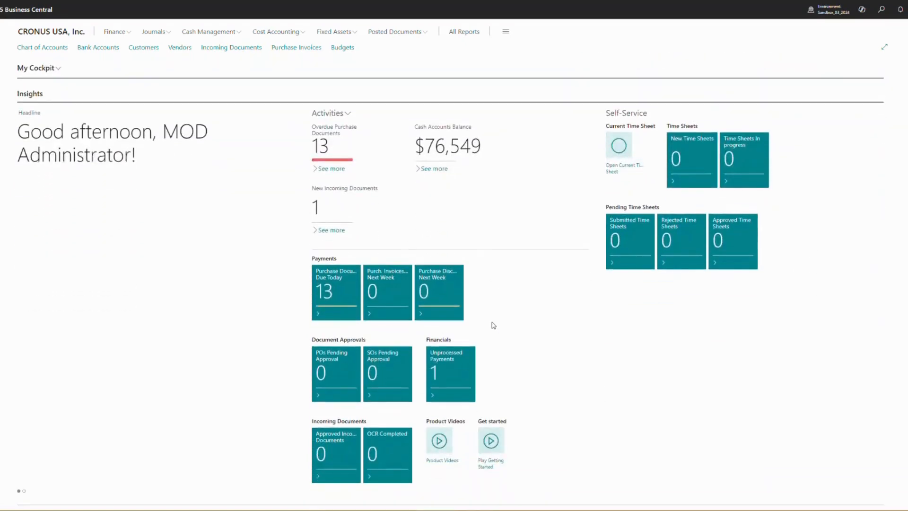
{"action": "scroll", "coordinate": [466, 320], "scroll_direction": "up", "scroll_amount": 3}
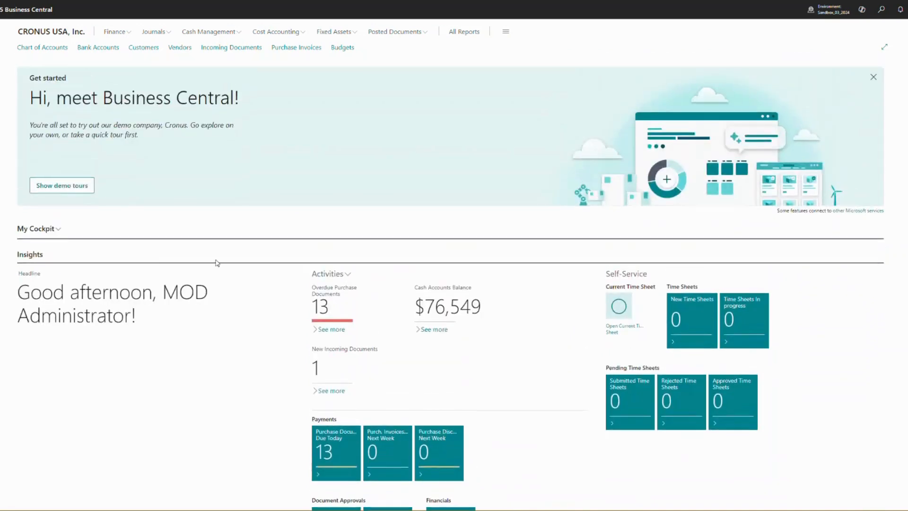
{"action": "left_click", "coordinate": [59, 230]}
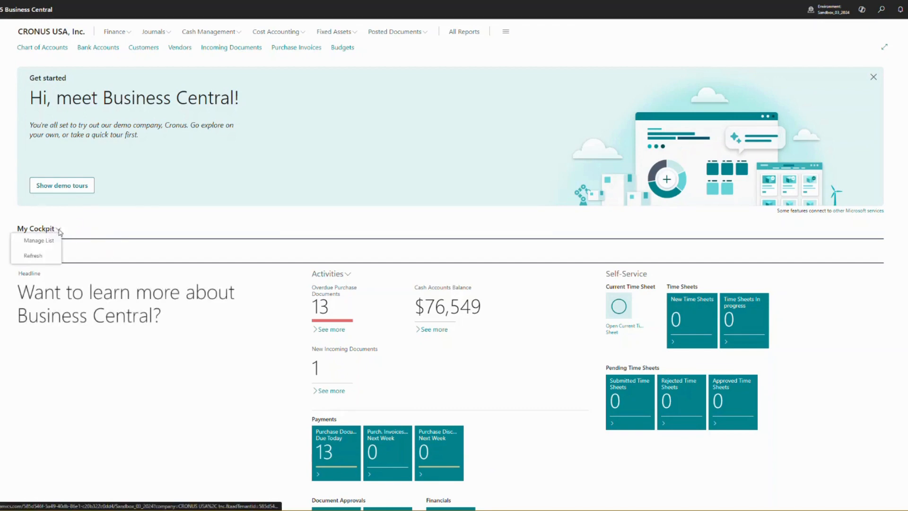
{"action": "left_click", "coordinate": [42, 241]}
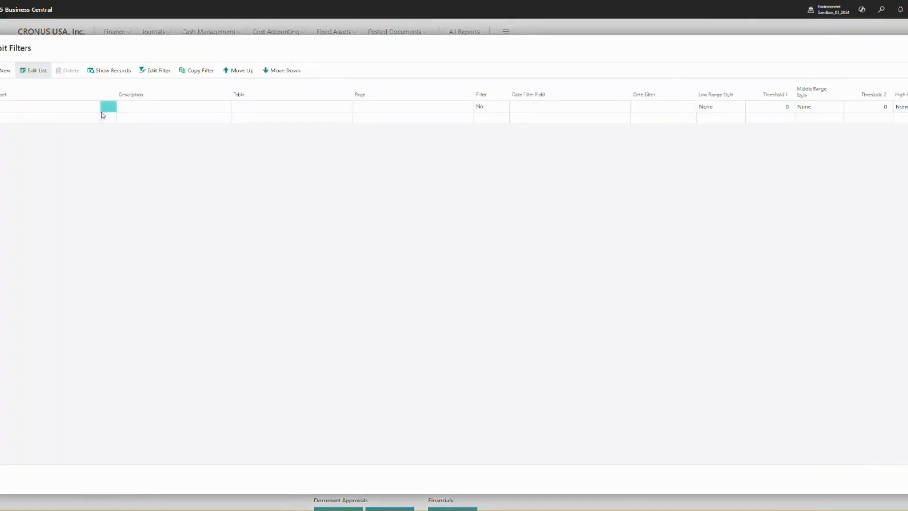
{"action": "left_click", "coordinate": [49, 105]}
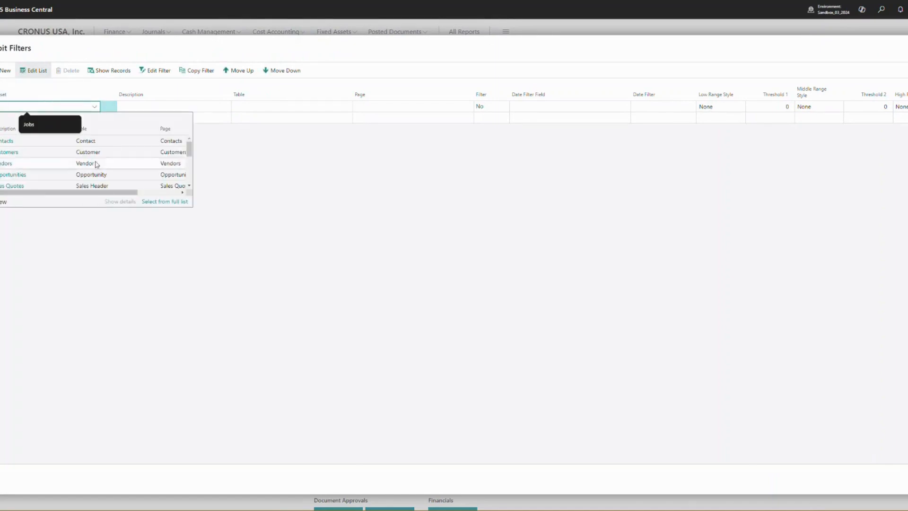
{"action": "scroll", "coordinate": [97, 164], "scroll_direction": "down", "scroll_amount": 5}
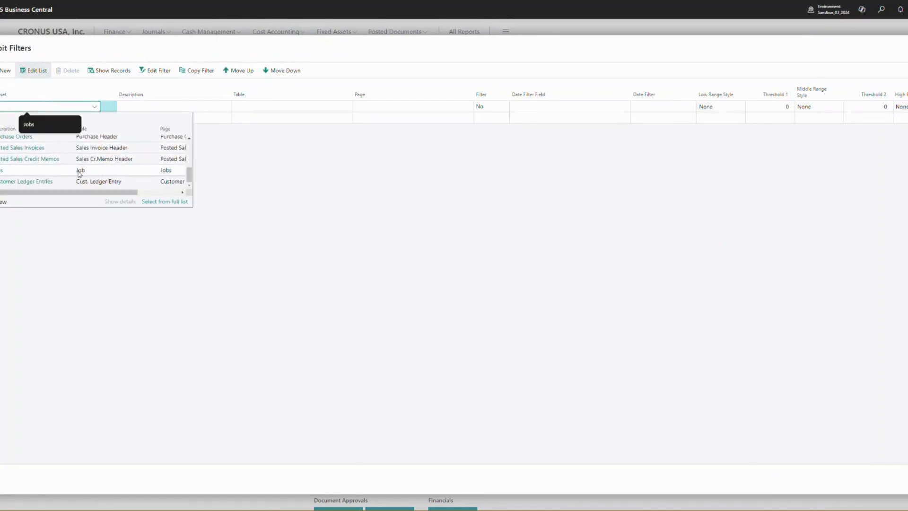
{"action": "left_click", "coordinate": [92, 171]}
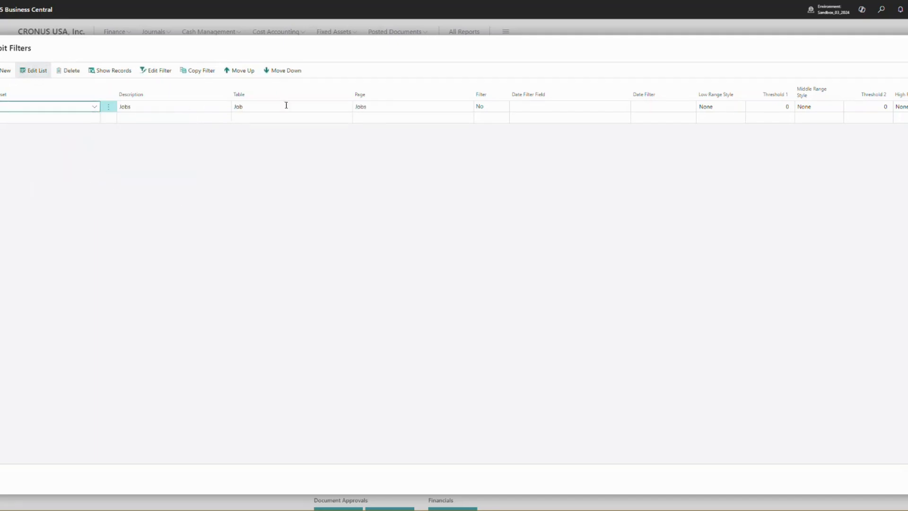
{"action": "left_click", "coordinate": [403, 181]}
Set the description of the Jobs cockpit entry to "My Projects".
{"action": "left_click", "coordinate": [138, 107]}
{"action": "type", "text": "M"}
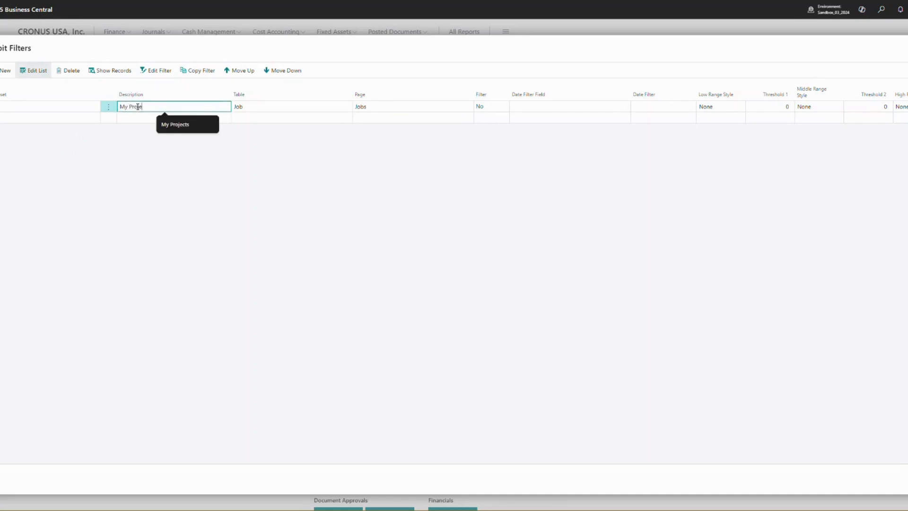
{"action": "type", "text": "y Projects"}
{"action": "left_click", "coordinate": [221, 172]}
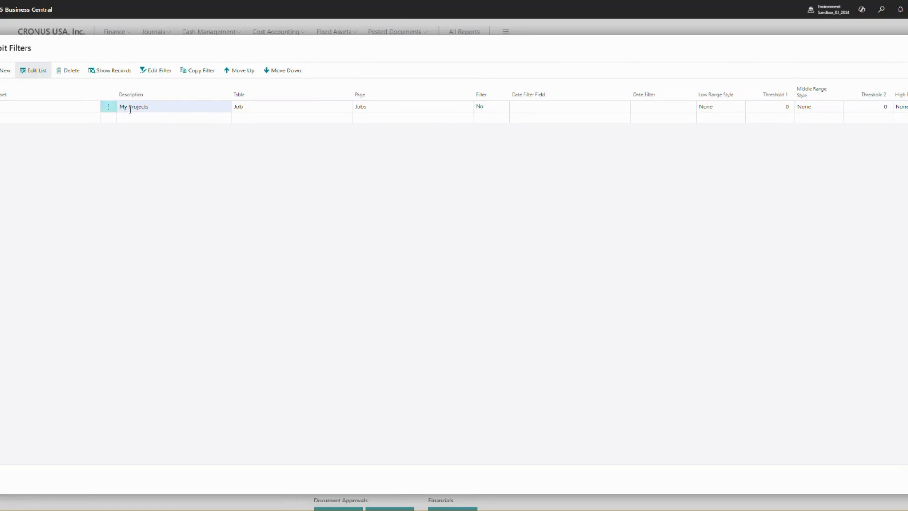
Filter the My Projects cockpit entry by Project Manager with the value ADMIN.
{"action": "left_click", "coordinate": [481, 107]}
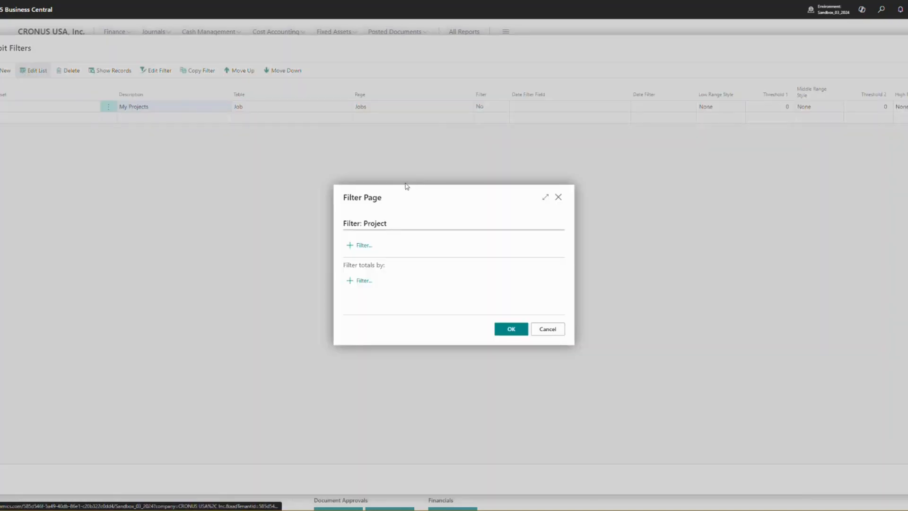
{"action": "left_click", "coordinate": [362, 245]}
{"action": "type", "text": "Prje"}
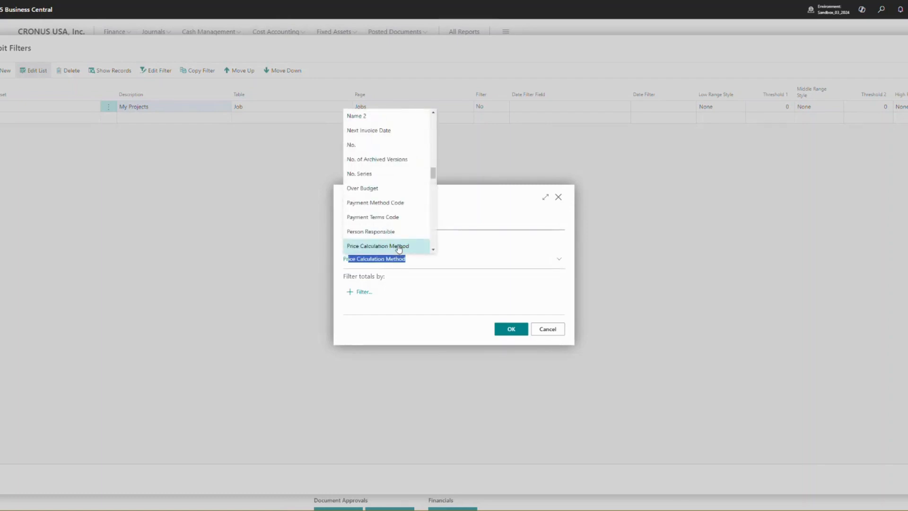
{"action": "type", "text": "oject Manager"}
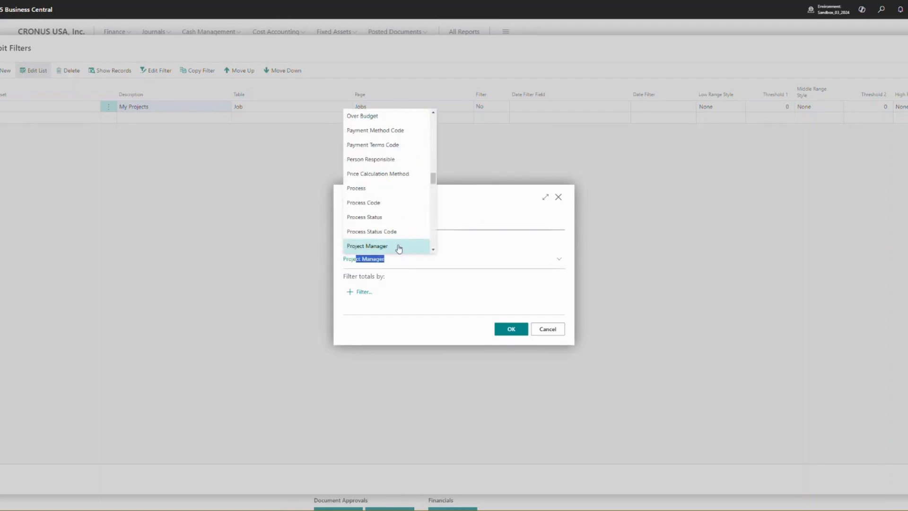
{"action": "left_click", "coordinate": [399, 247]}
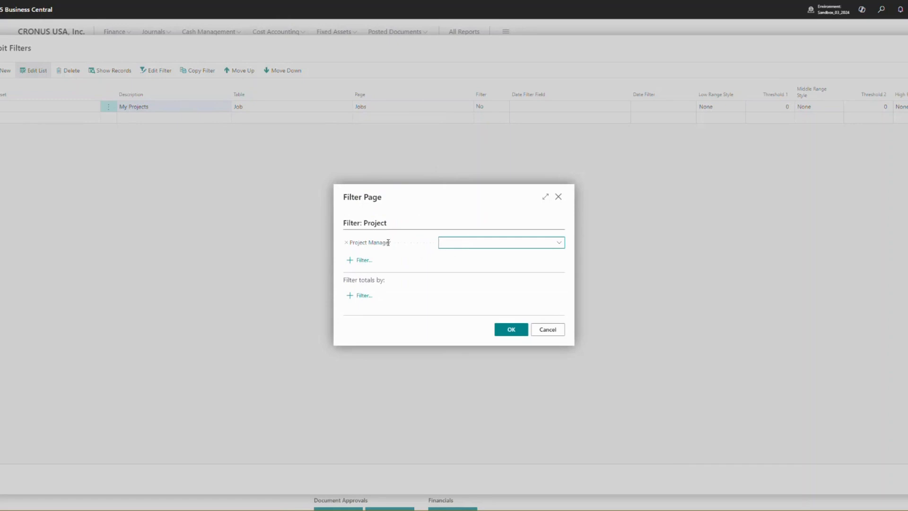
{"action": "left_click", "coordinate": [558, 242]}
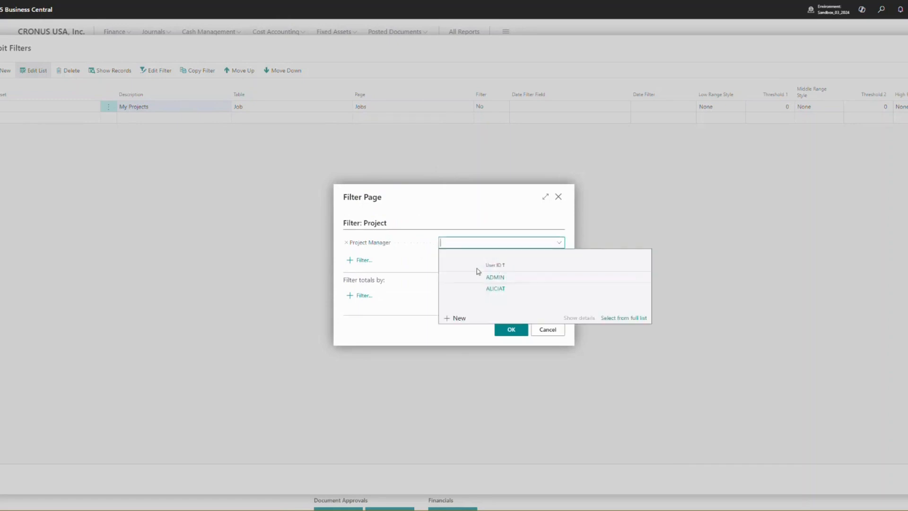
{"action": "left_click", "coordinate": [522, 278]}
{"action": "left_click", "coordinate": [510, 329]}
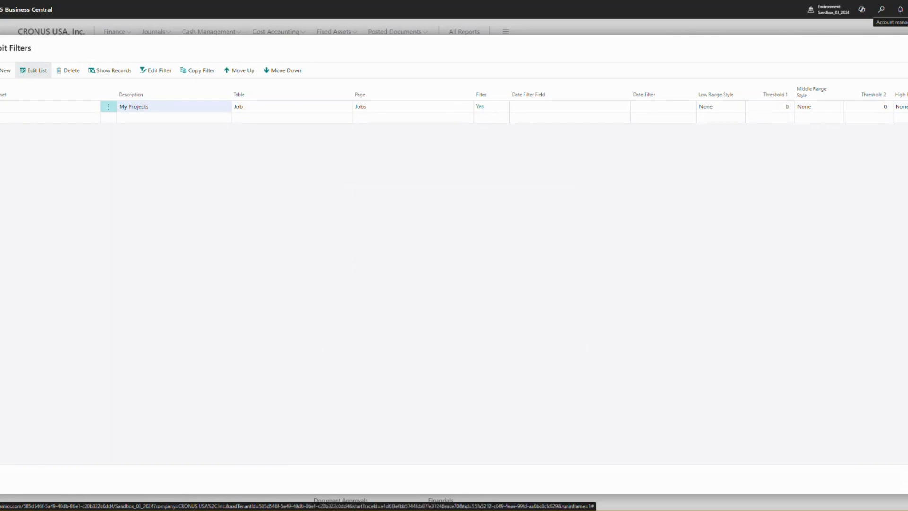
Close the cockpit filter list and restart the application to activate the changes, collapsing the Get started banner.
{"action": "left_click", "coordinate": [906, 479]}
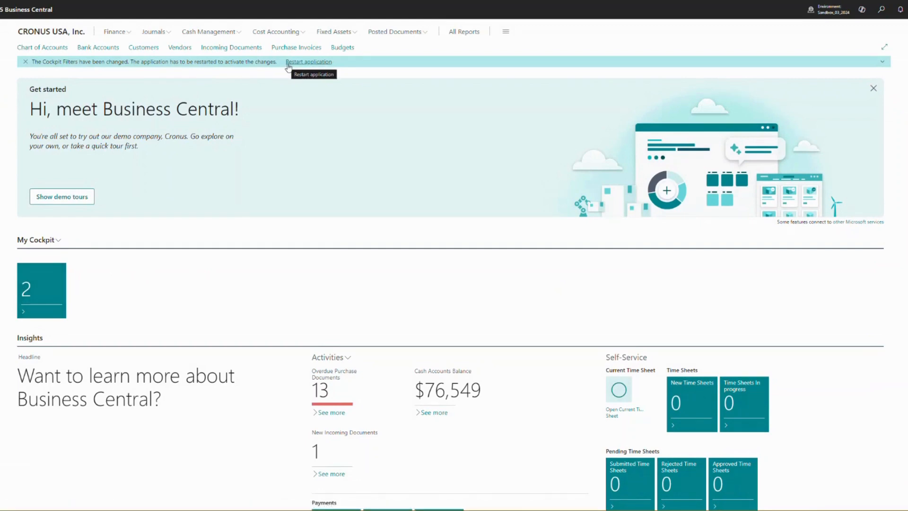
{"action": "left_click", "coordinate": [287, 64]}
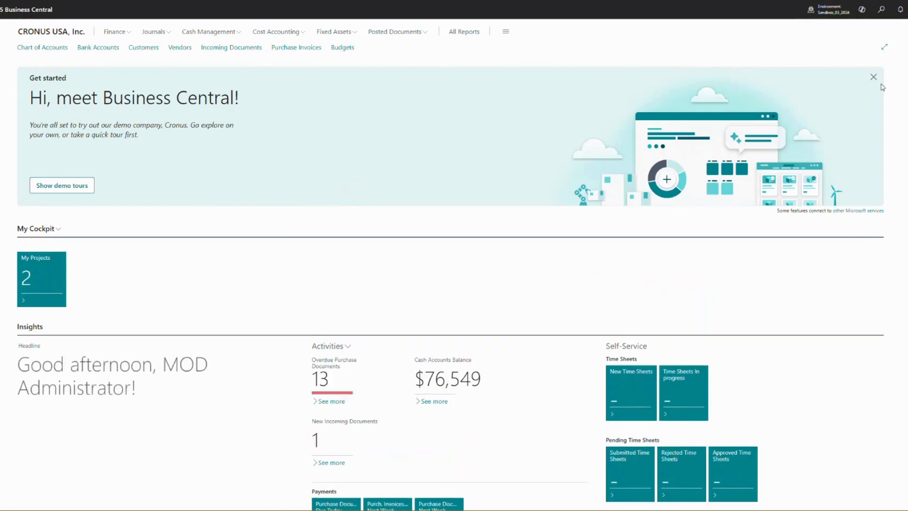
{"action": "left_click", "coordinate": [873, 77]}
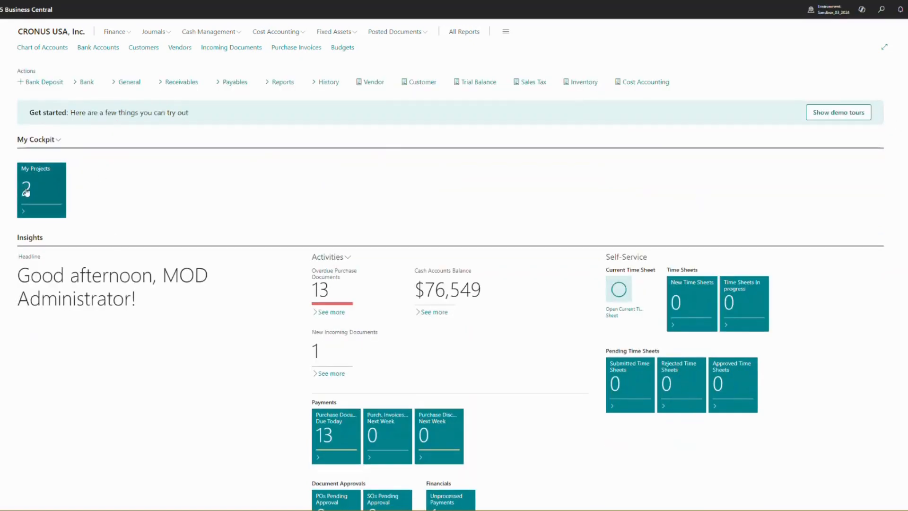
Check the Project Manager of the Reception area remodel project through the My Projects tile and return to the home page.
{"action": "left_click", "coordinate": [44, 191]}
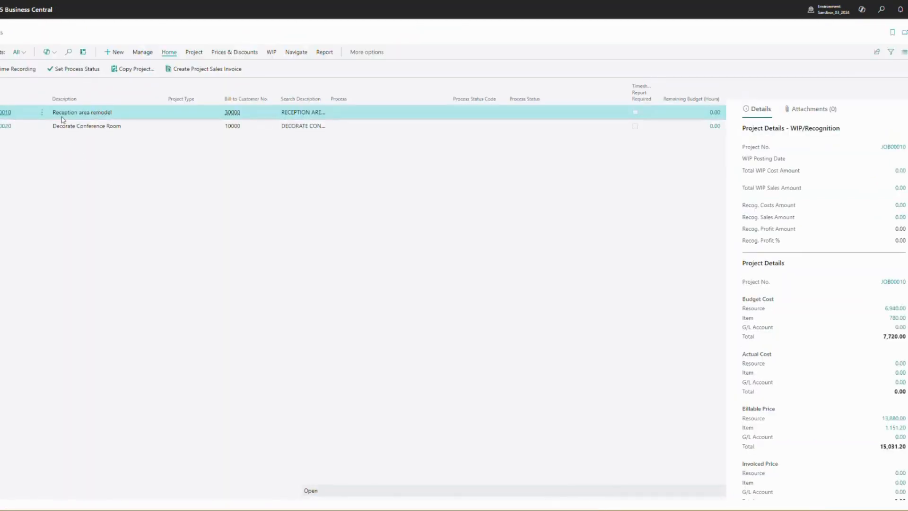
{"action": "left_click", "coordinate": [4, 113]}
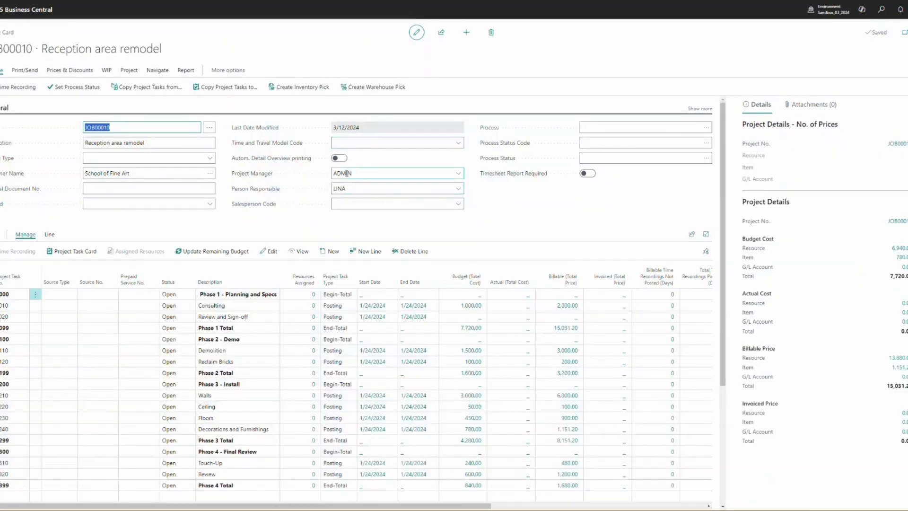
{"action": "left_click_drag", "start_coordinate": [361, 174], "coordinate": [323, 173]}
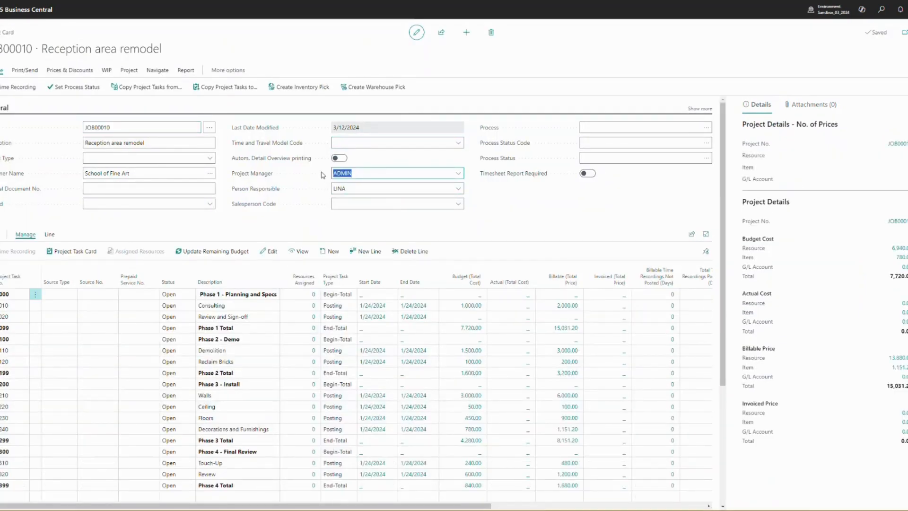
{"action": "left_click", "coordinate": [314, 50]}
{"action": "key", "text": "Escape"}
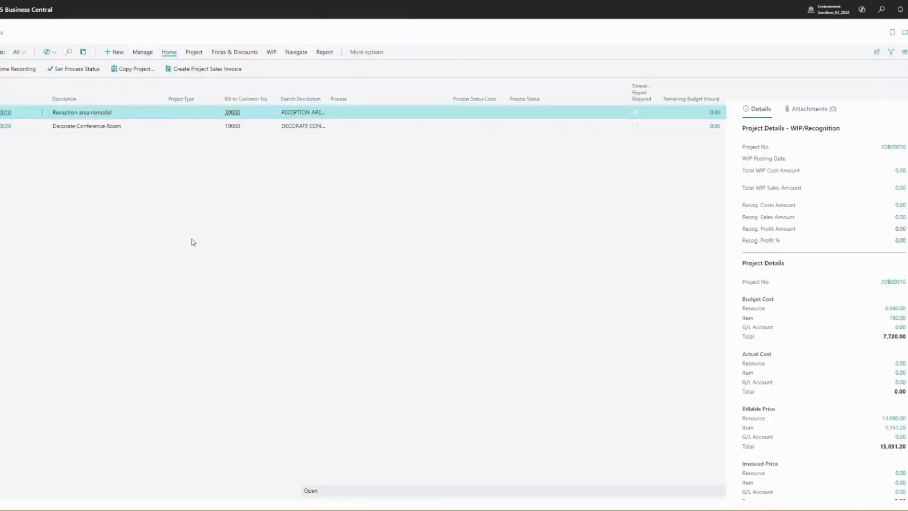
{"action": "key", "text": "Escape"}
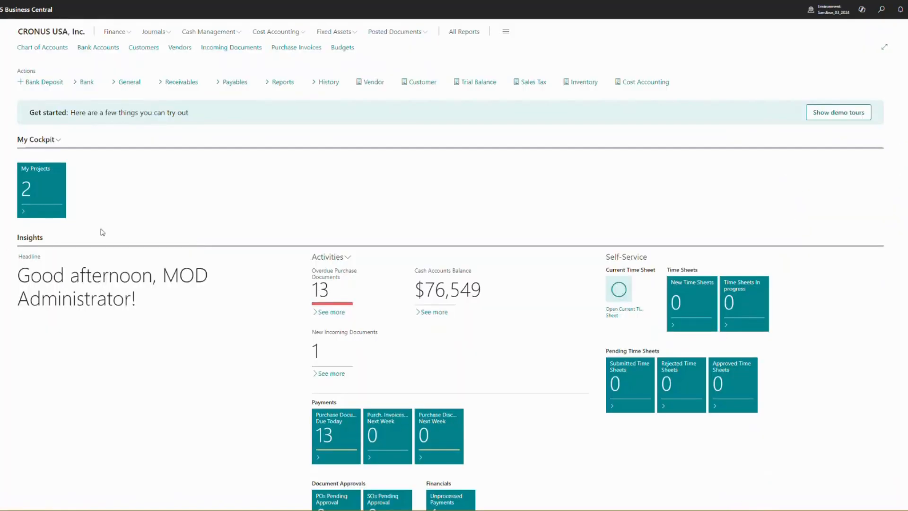
Add a second My Cockpit entry based on the Sales Quotes preset.
{"action": "left_click", "coordinate": [57, 139]}
{"action": "left_click", "coordinate": [36, 152]}
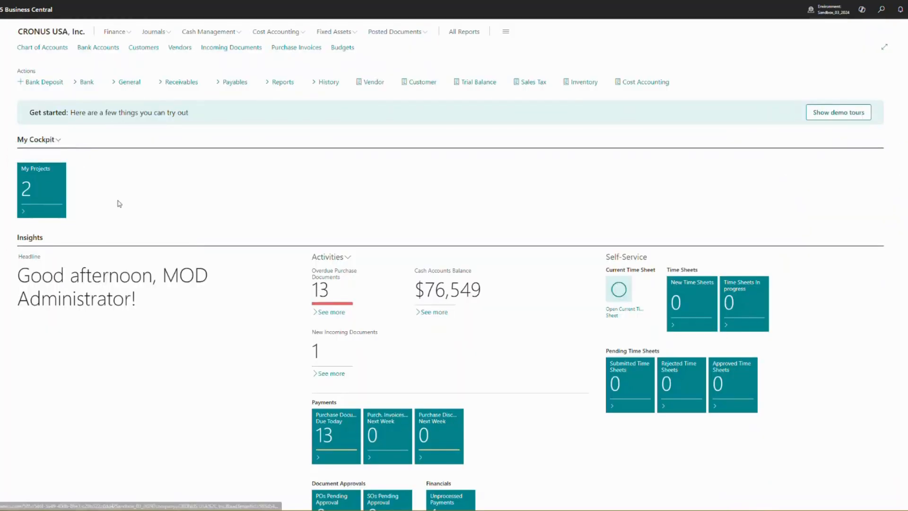
{"action": "left_click", "coordinate": [74, 116]}
{"action": "left_click", "coordinate": [95, 117]}
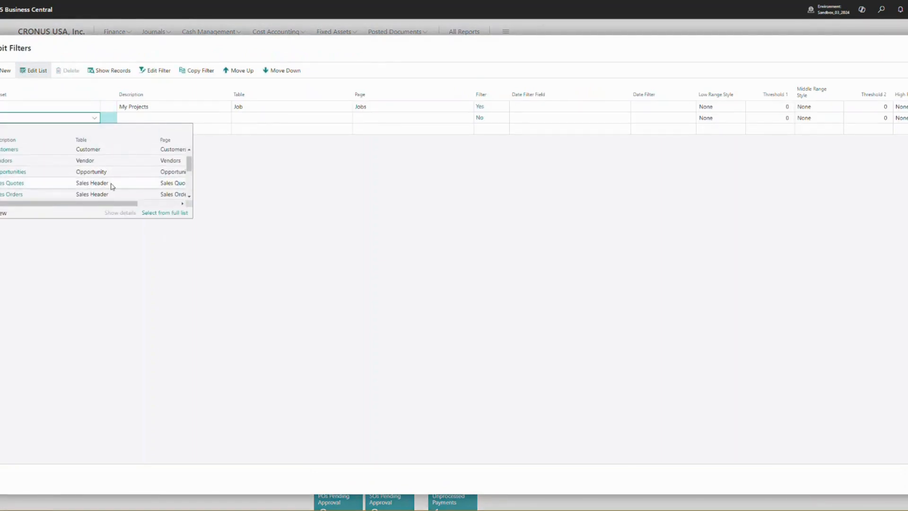
{"action": "left_click", "coordinate": [112, 186]}
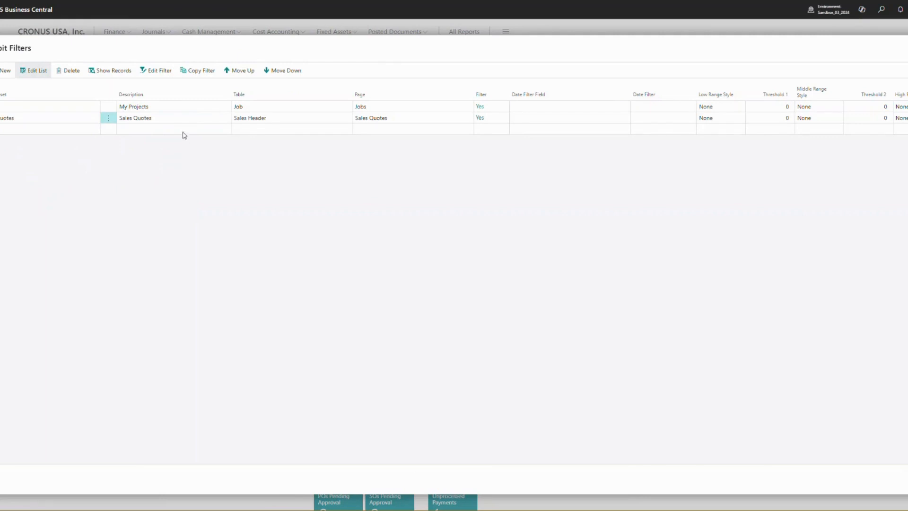
Set the Sales Quotes entry's description to "My SQ - expiring soon (3d)" and restart the application to activate it.
{"action": "left_click", "coordinate": [166, 119]}
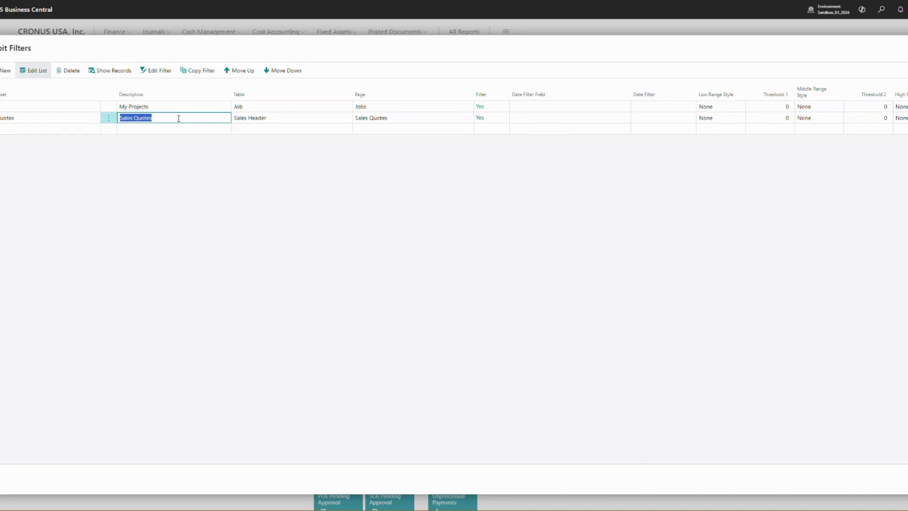
{"action": "type", "text": "My SQ - expiring soon (3d"}
{"action": "key", "text": "Tab"}
{"action": "left_click", "coordinate": [295, 192]}
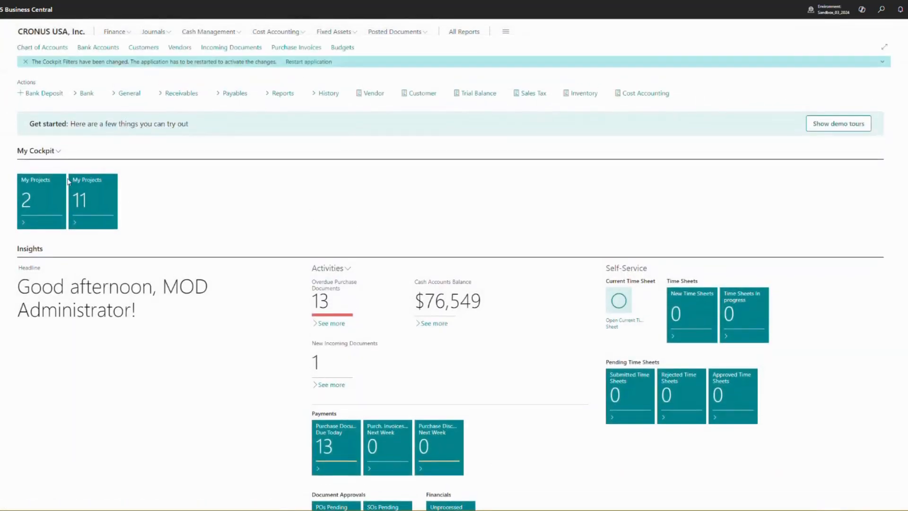
{"action": "left_click", "coordinate": [308, 62]}
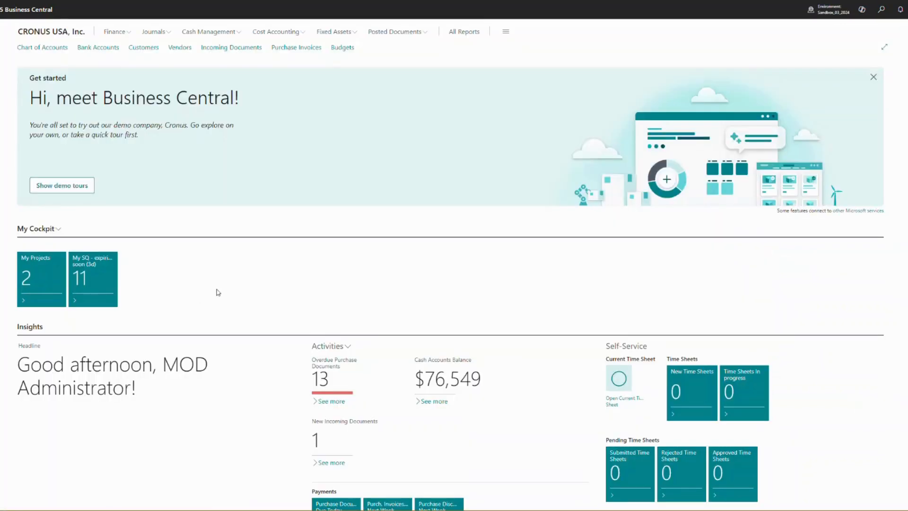
Add Assigned User ID as a filter field for the "My SQ - expiring soon (3d)" cockpit entry.
{"action": "left_click", "coordinate": [58, 229]}
{"action": "left_click", "coordinate": [42, 240]}
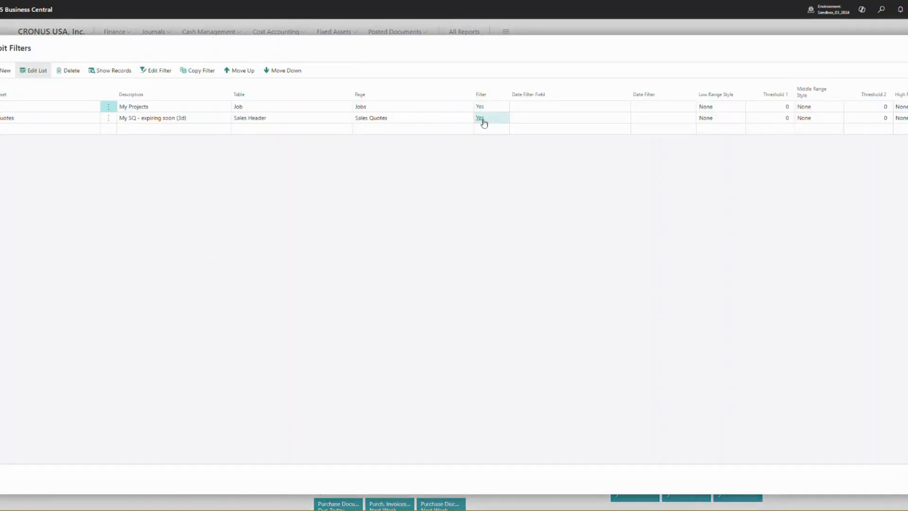
{"action": "left_click", "coordinate": [480, 118]}
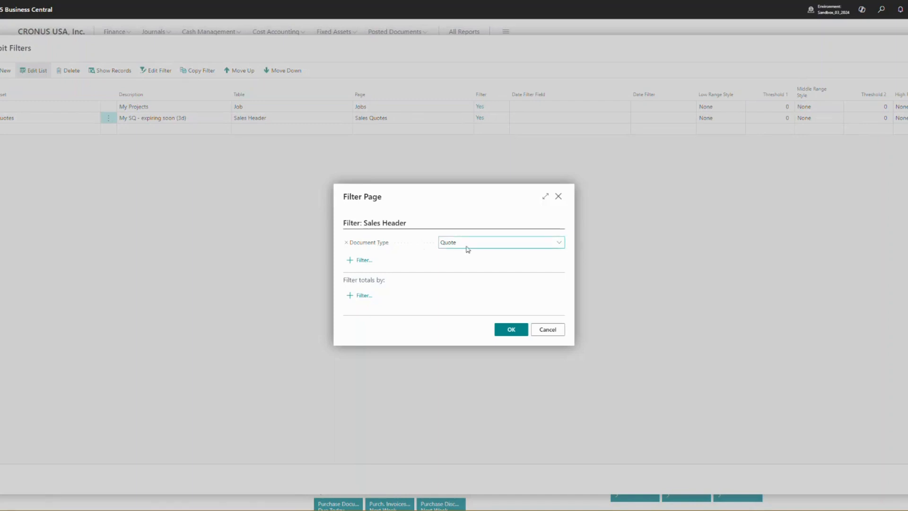
{"action": "left_click", "coordinate": [364, 260]}
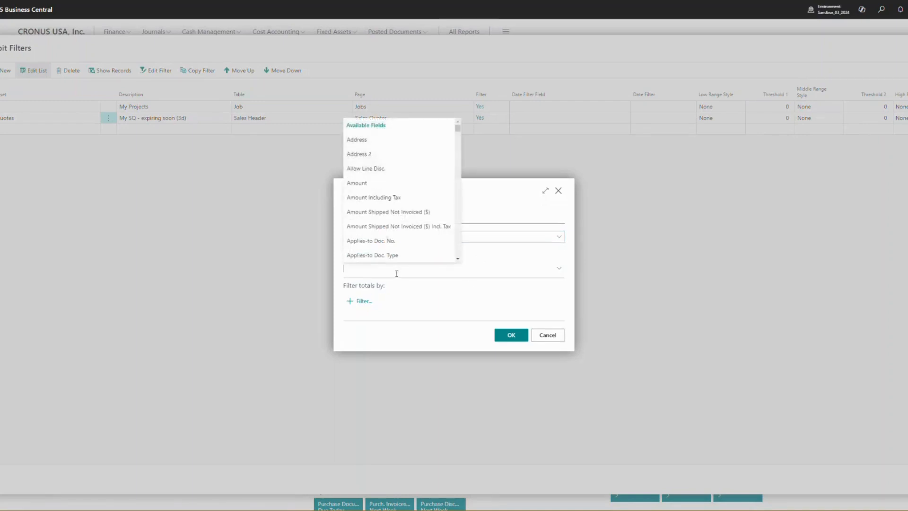
{"action": "type", "text": "Assigned User ID"}
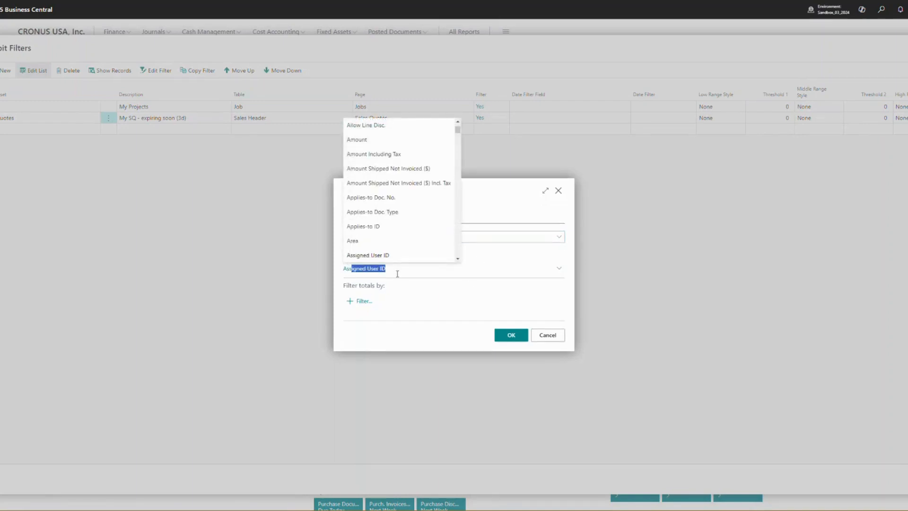
{"action": "key", "text": "Tab"}
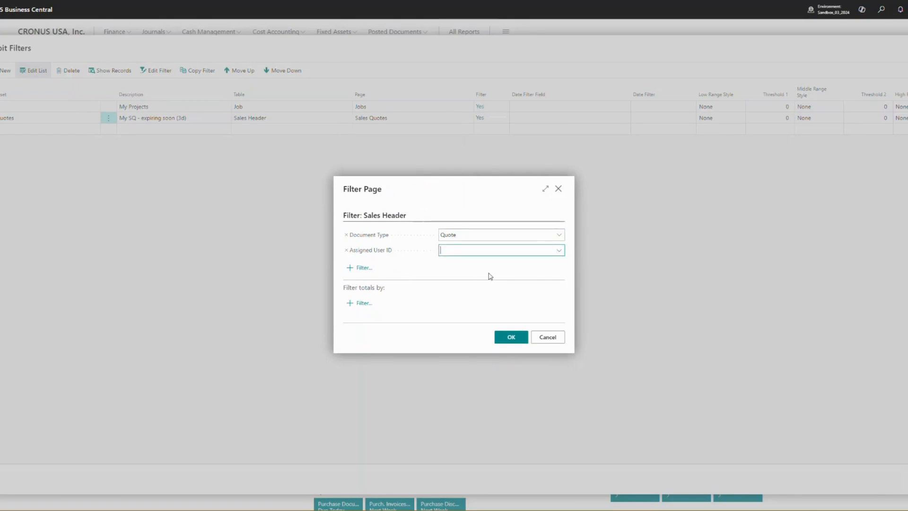
Set the Assigned User ID filter to ADMIN, confirm it, and check the tile's list of quotes.
{"action": "left_click", "coordinate": [559, 251]}
{"action": "left_click", "coordinate": [509, 287]}
{"action": "key", "text": "Return"}
{"action": "key", "text": "Escape"}
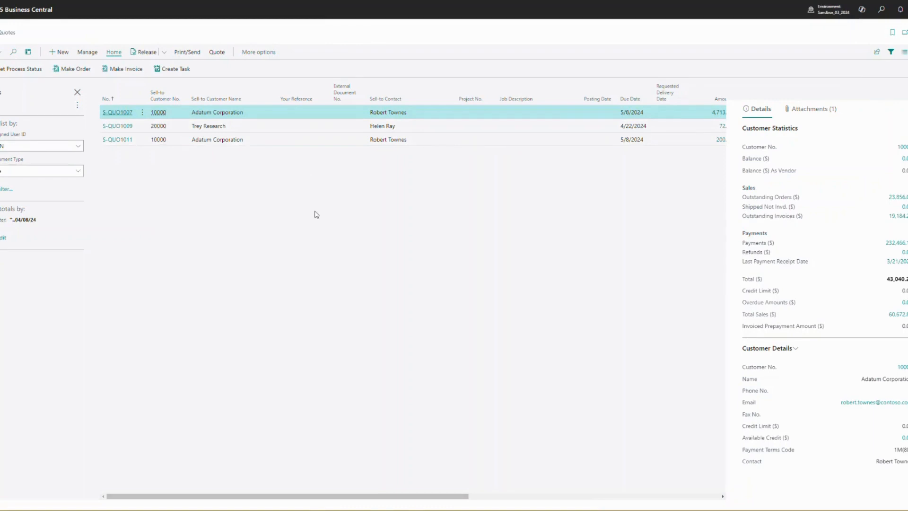
{"action": "key", "text": "Escape"}
Choose Quote Valid To Date as the Date Filter Field of the "My SQ - expiring soon (3d)" entry.
{"action": "left_click", "coordinate": [58, 230]}
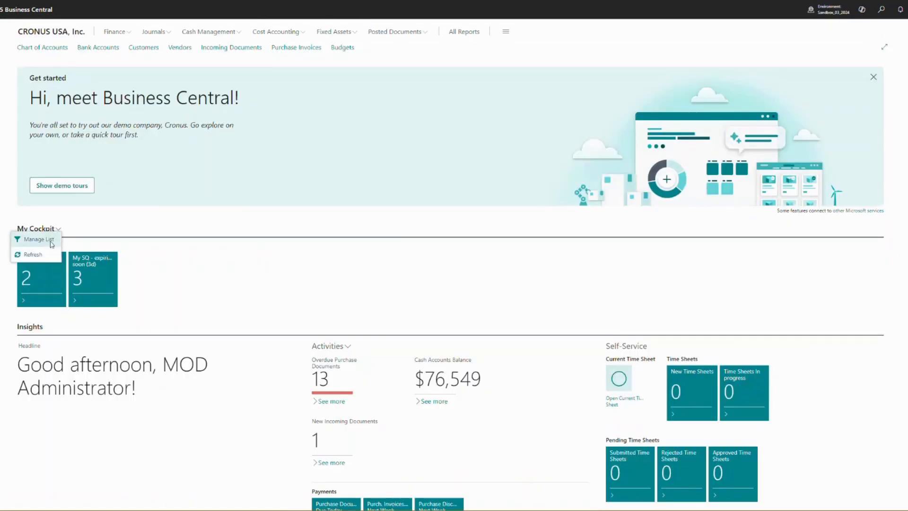
{"action": "left_click", "coordinate": [52, 244]}
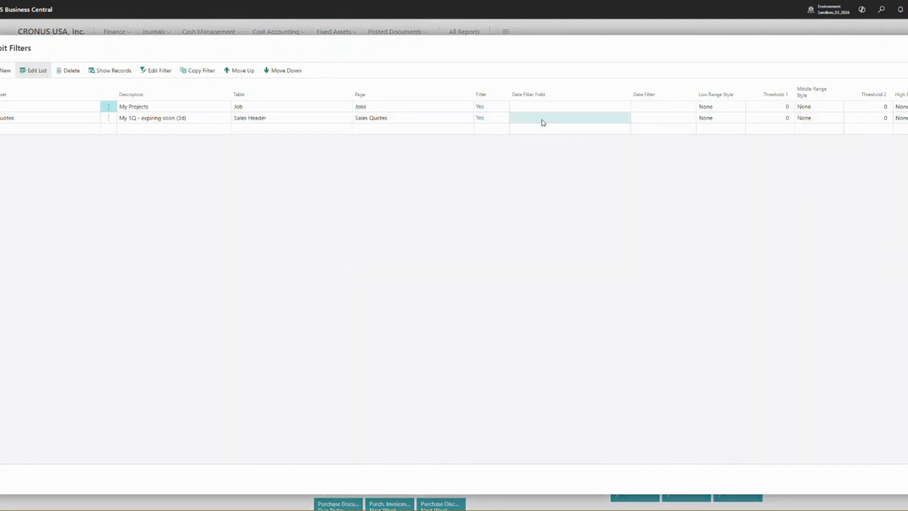
{"action": "left_click", "coordinate": [543, 121]}
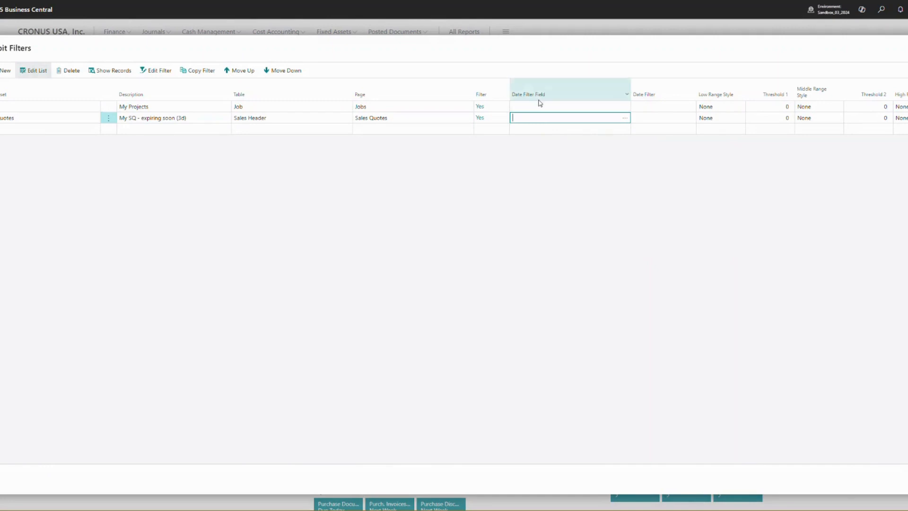
{"action": "mouse_move", "coordinate": [539, 103]}
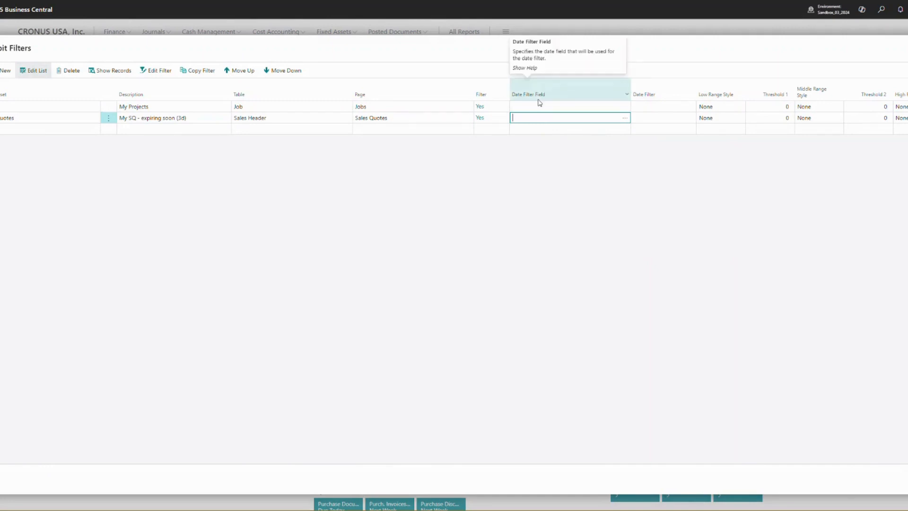
{"action": "left_click", "coordinate": [625, 118]}
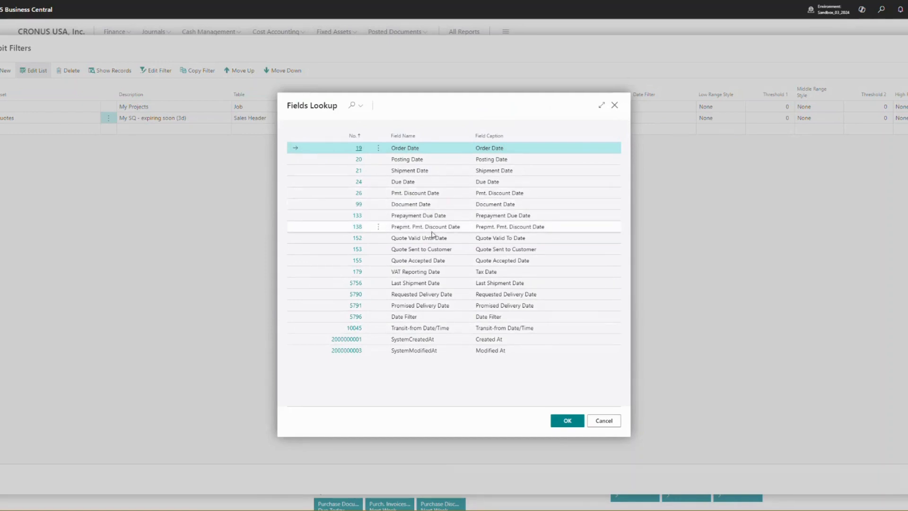
{"action": "left_click", "coordinate": [400, 243]}
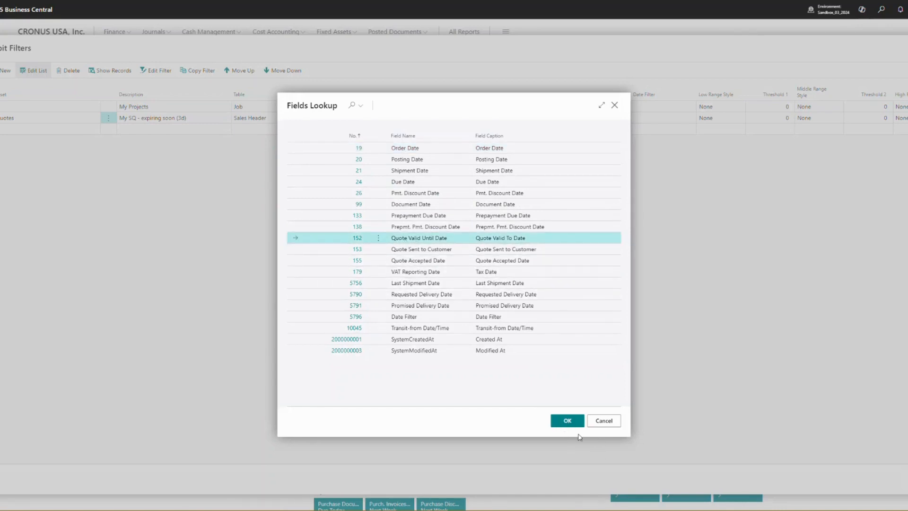
{"action": "left_click", "coordinate": [568, 421]}
Set the entry's Date Filter to TODAY..today+3d and close the cockpit filter list.
{"action": "left_click", "coordinate": [650, 118]}
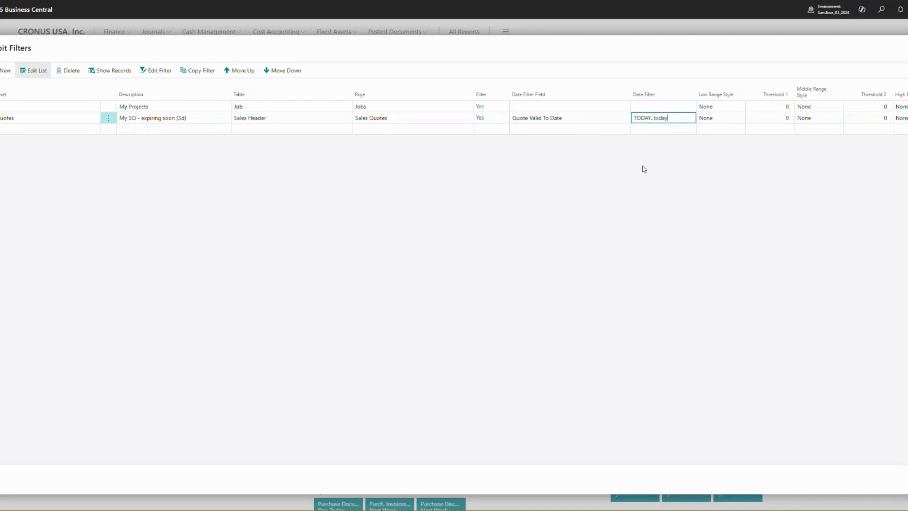
{"action": "key", "text": "Tab"}
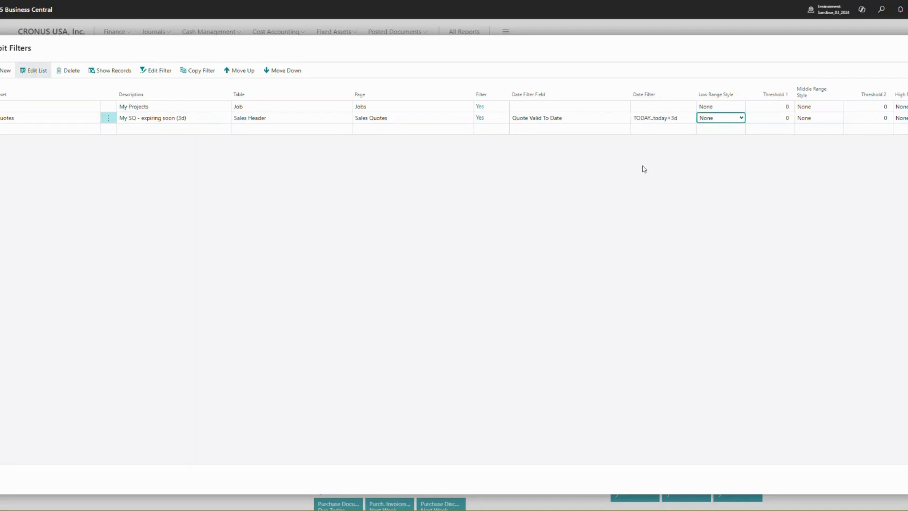
{"action": "left_click", "coordinate": [635, 169]}
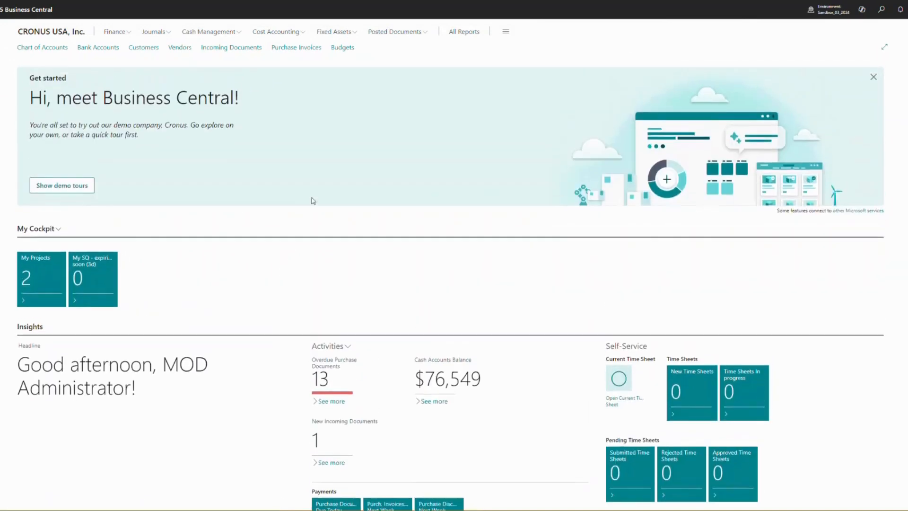
Find sales quote S-QUO1009 for Trey Research and give it a Quote Valid To Date within the next three days.
{"action": "left_click", "coordinate": [881, 9]}
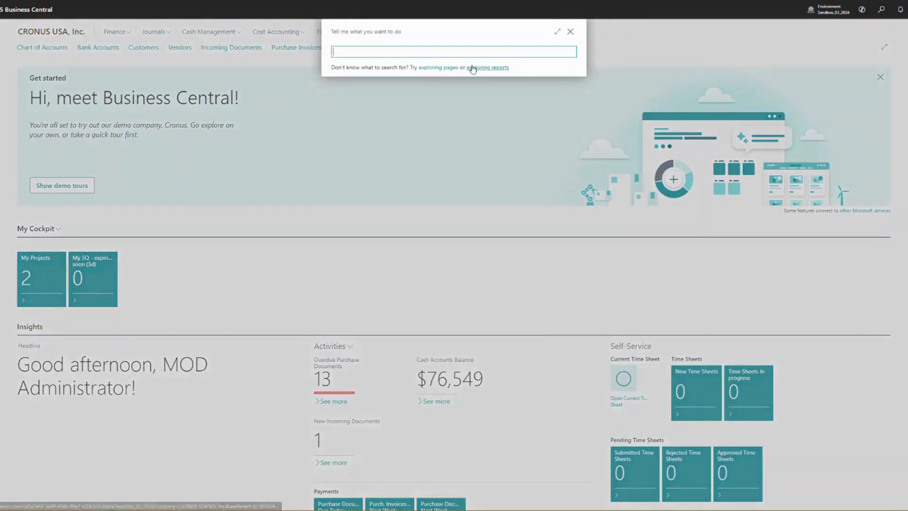
{"action": "type", "text": "sales q"}
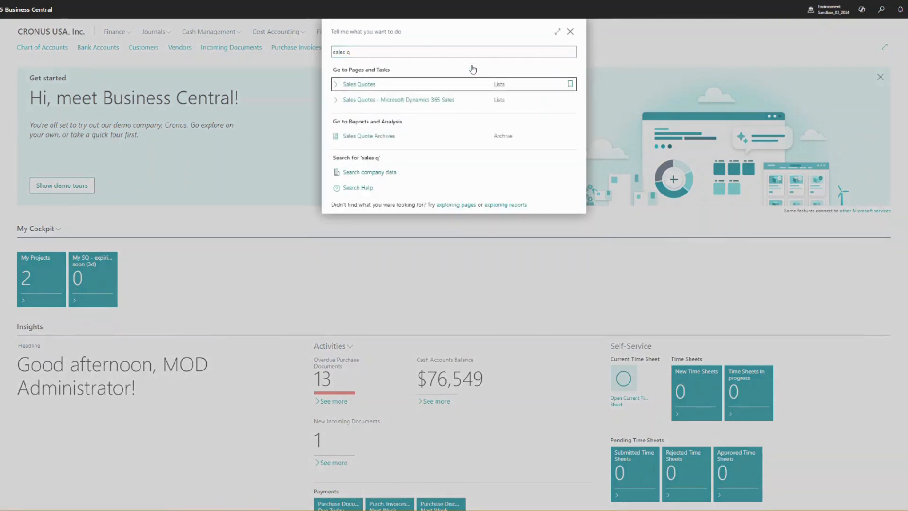
{"action": "key", "text": "Return"}
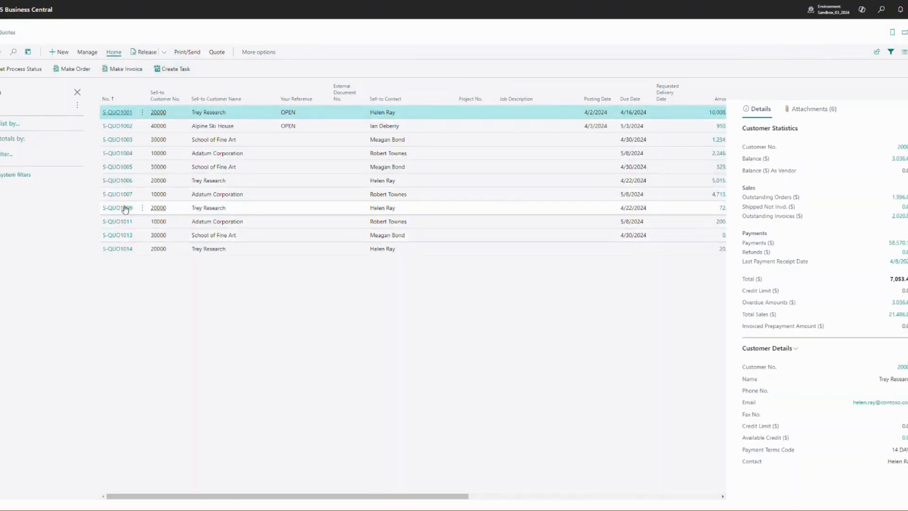
{"action": "left_click", "coordinate": [126, 208]}
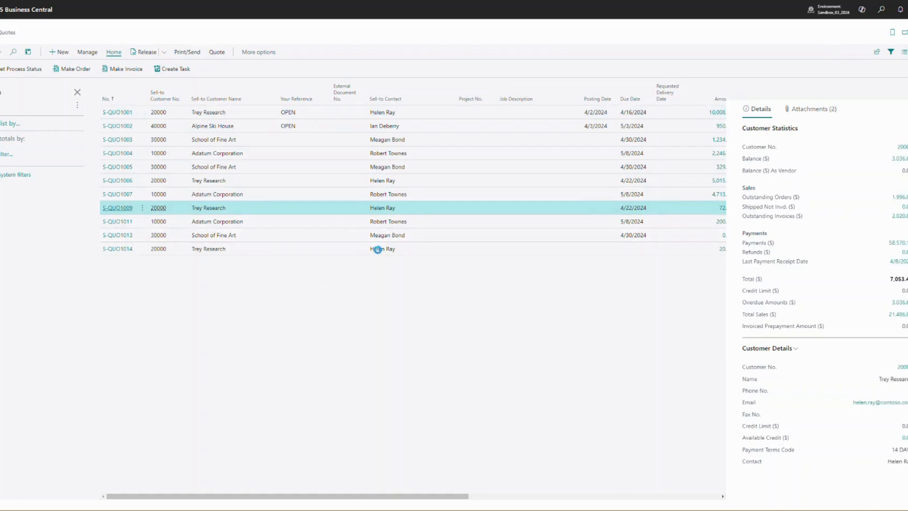
{"action": "key", "text": "Return"}
{"action": "left_click", "coordinate": [470, 234]}
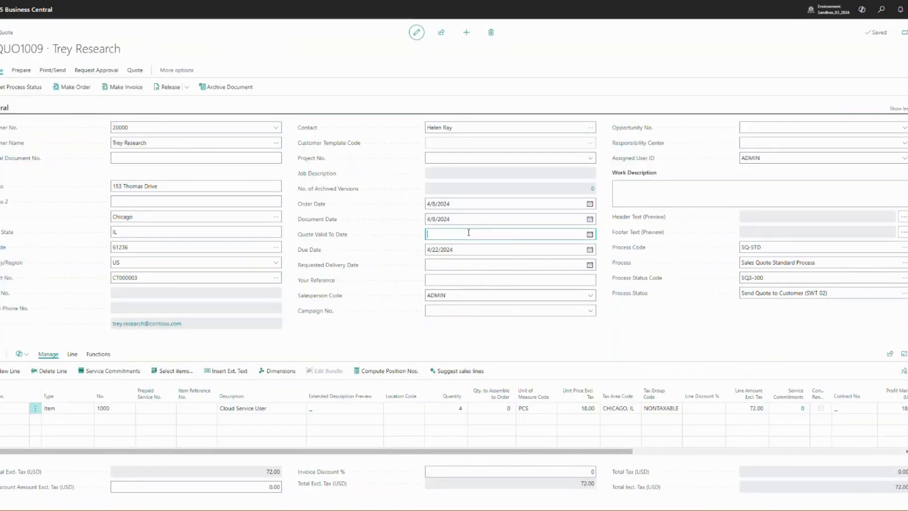
{"action": "left_click", "coordinate": [491, 297]}
{"action": "key", "text": "Escape"}
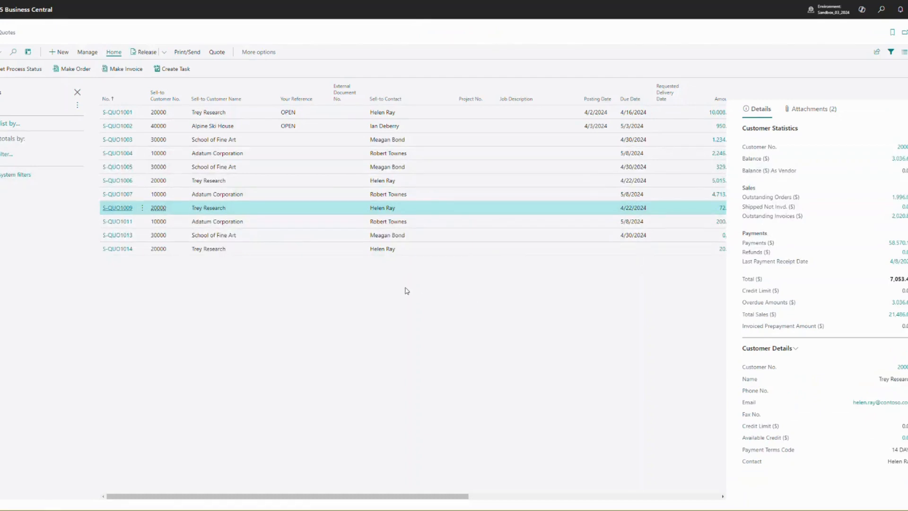
Check the quotes behind the "My SQ - expiring soon (3d)" tile and return to the home page.
{"action": "key", "text": "Escape"}
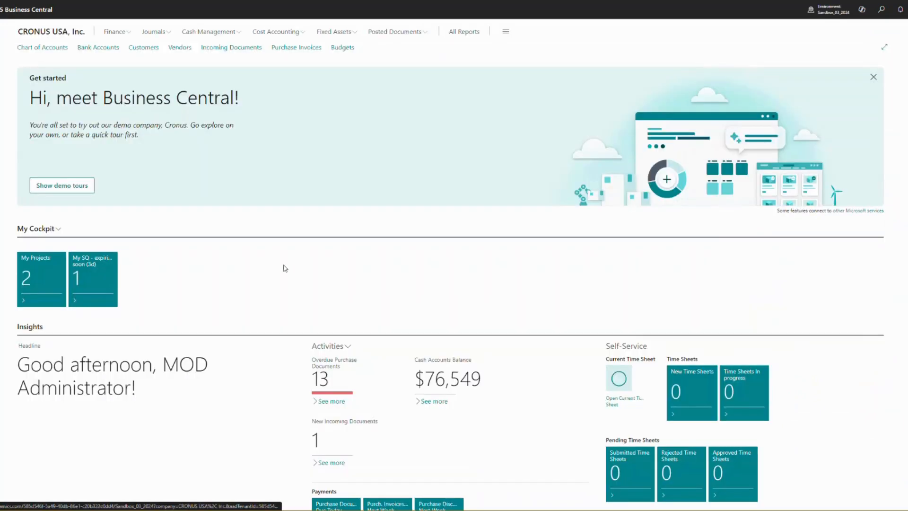
{"action": "left_click", "coordinate": [101, 277]}
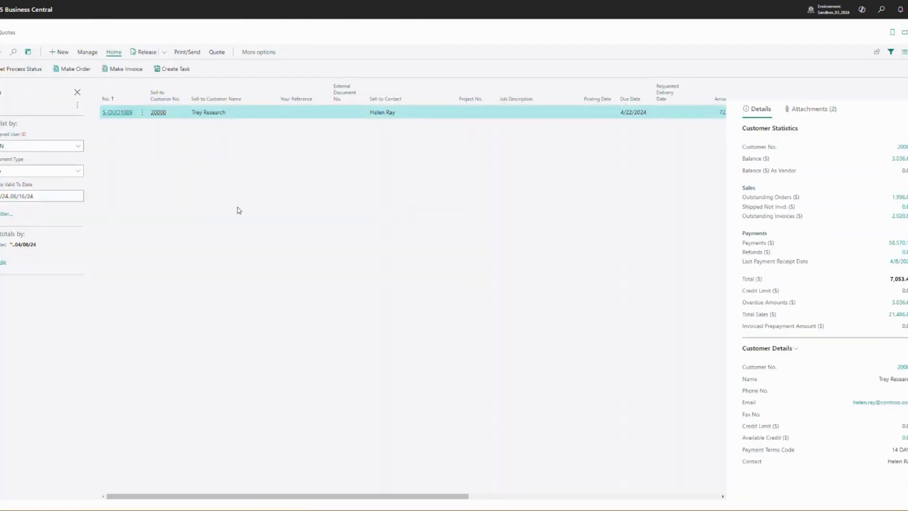
{"action": "key", "text": "Escape"}
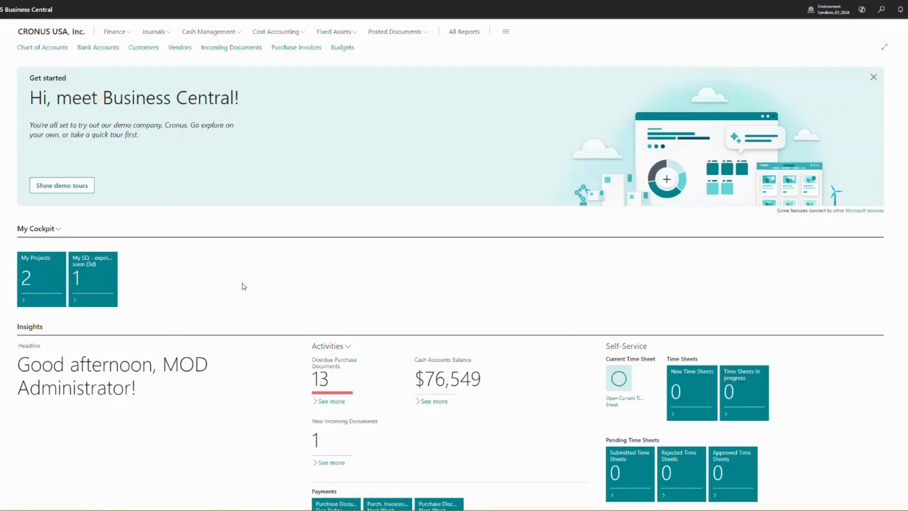
Set Threshold 2 to 1 and the Middle Range Style to Ambiguous for the "My SQ - expiring soon (3d)" entry.
{"action": "left_click", "coordinate": [57, 229]}
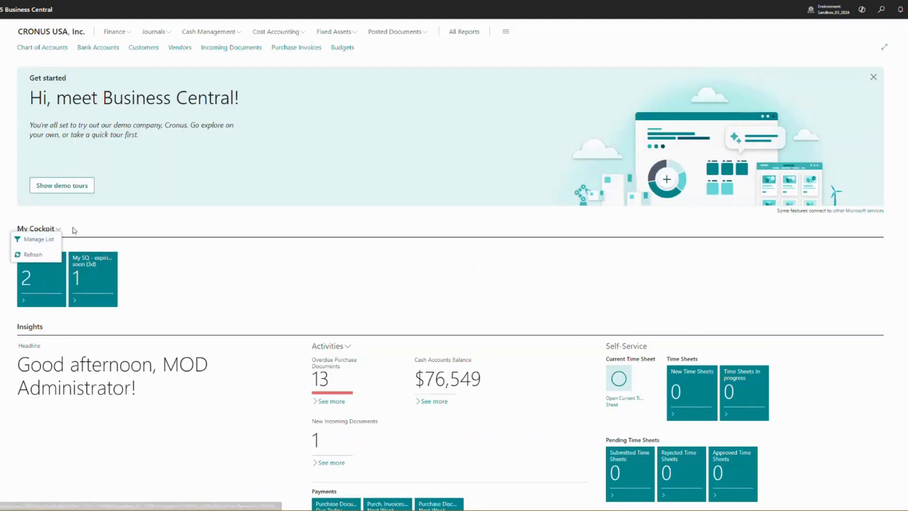
{"action": "left_click", "coordinate": [51, 243]}
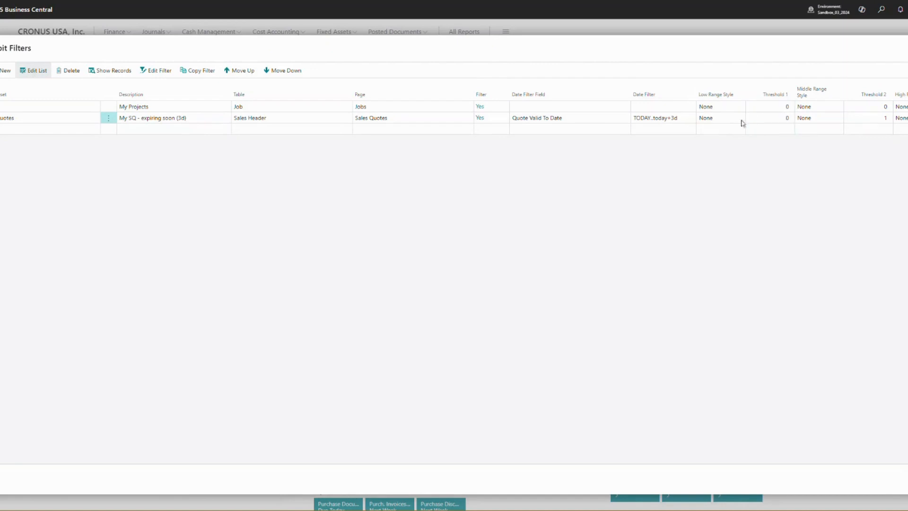
{"action": "left_click", "coordinate": [726, 121]}
{"action": "left_click", "coordinate": [728, 122]}
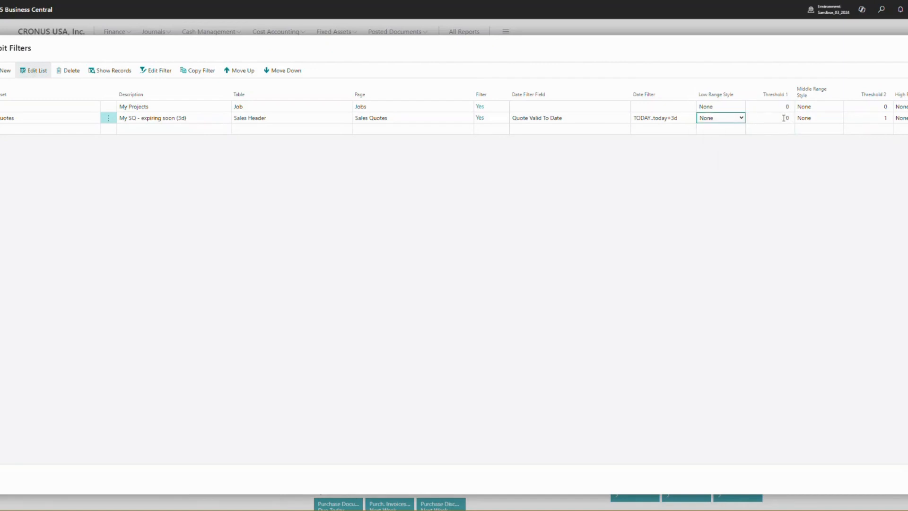
{"action": "left_click", "coordinate": [824, 119]}
{"action": "key", "text": "Tab"}
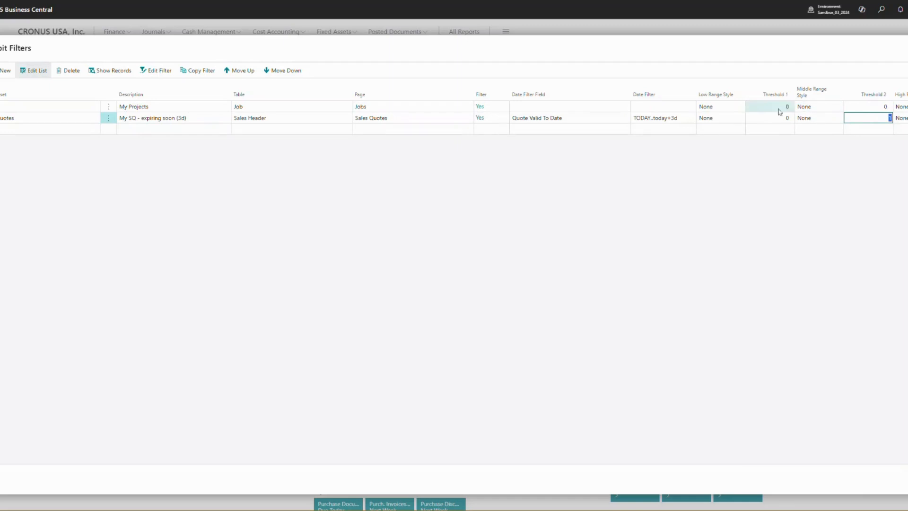
{"action": "left_click", "coordinate": [823, 118]}
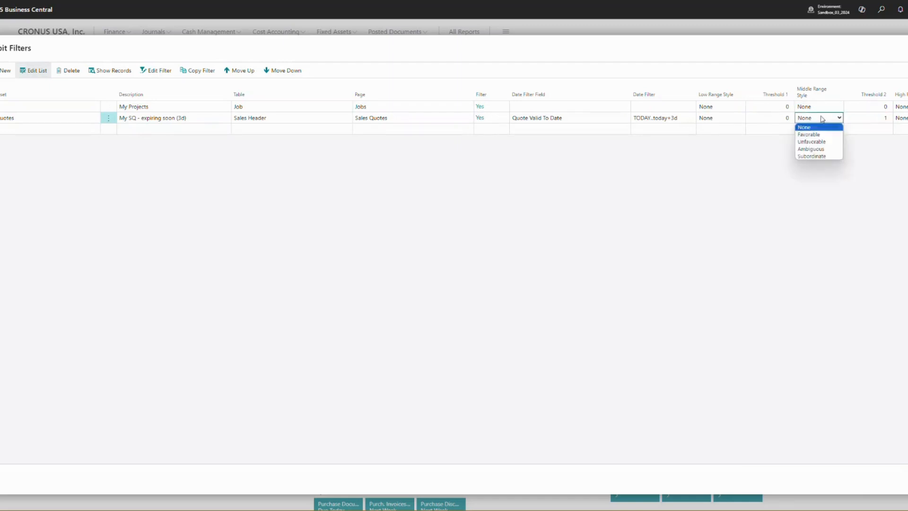
{"action": "left_click", "coordinate": [823, 148]}
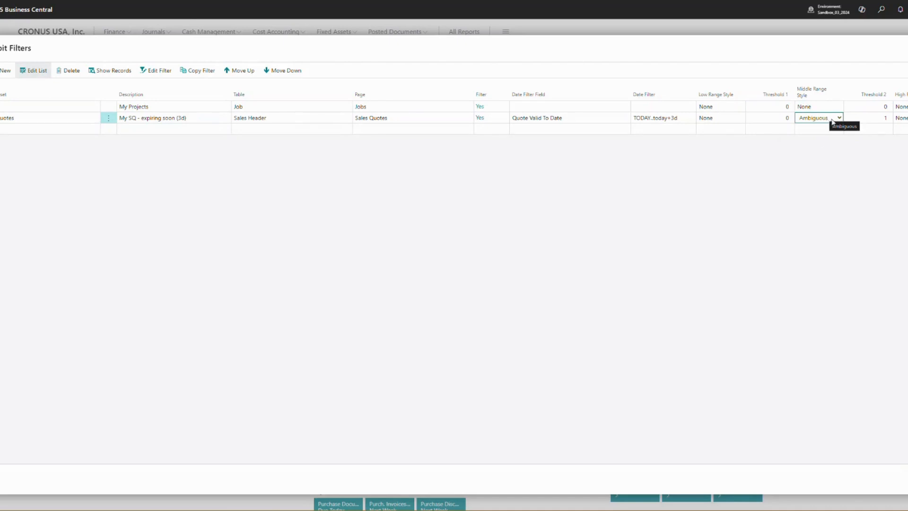
Set both the High Range Style and the Middle Range Style of the Sales Quotes entry to Unfavorable.
{"action": "left_click", "coordinate": [886, 122]}
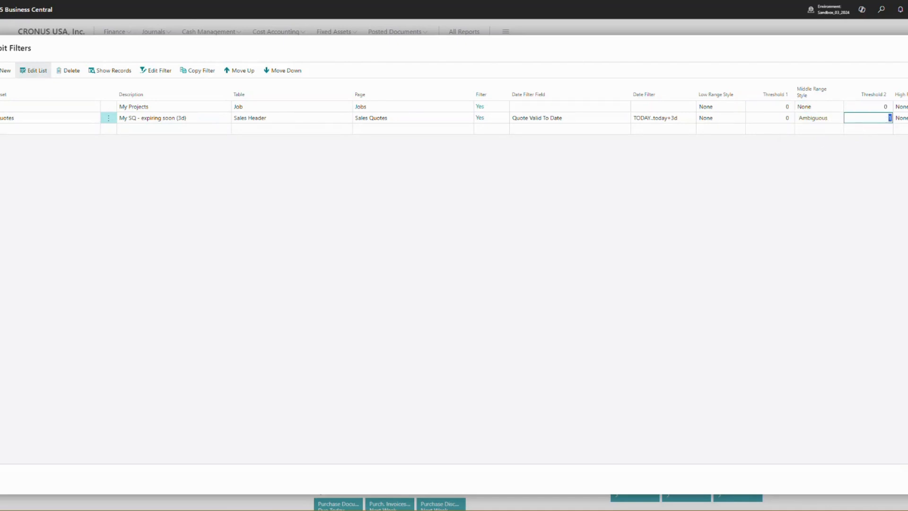
{"action": "left_click", "coordinate": [902, 119]}
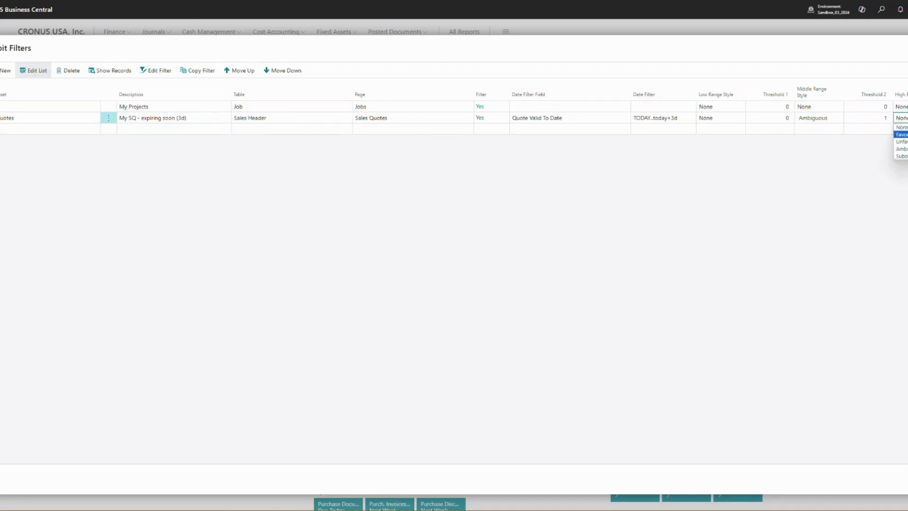
{"action": "left_click", "coordinate": [902, 142]}
{"action": "left_click", "coordinate": [845, 121]}
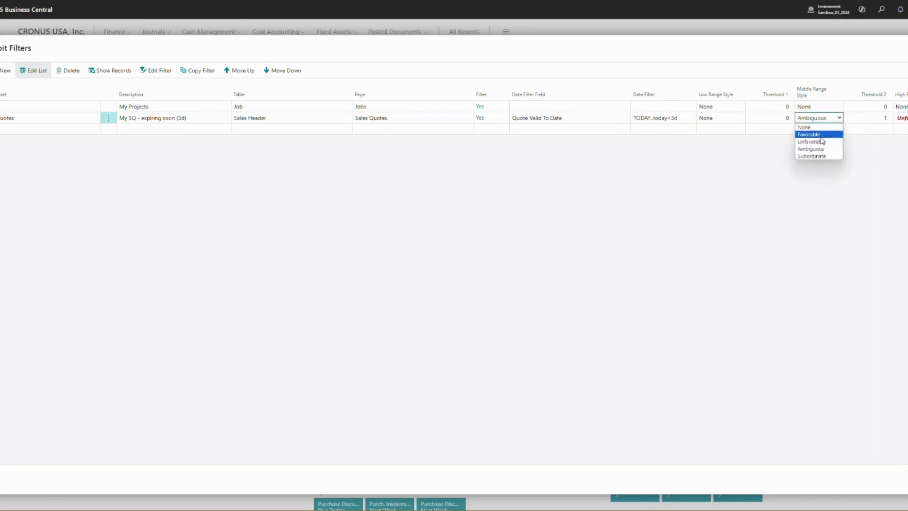
{"action": "left_click", "coordinate": [822, 142]}
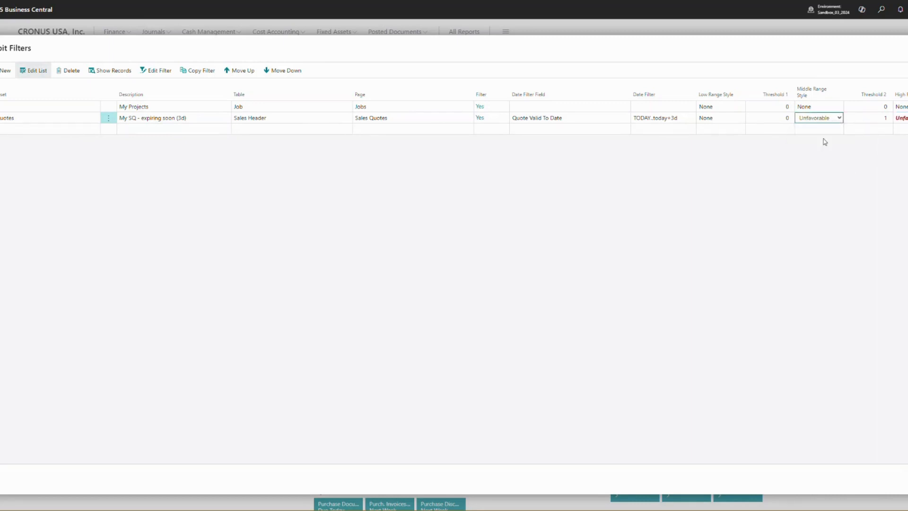
Try Threshold 1 at 1 and Threshold 2 at 2 for the Sales Quotes entry and close the list.
{"action": "left_click", "coordinate": [728, 118]}
{"action": "left_click", "coordinate": [779, 115]}
{"action": "type", "text": "1"}
{"action": "key", "text": "Tab"}
{"action": "left_click", "coordinate": [789, 221]}
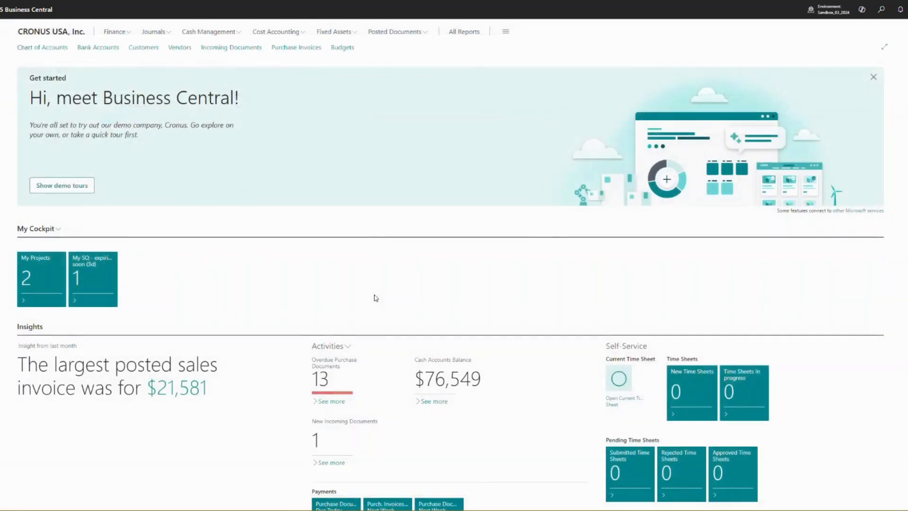
Reopen the cockpit filter list and set Threshold 1 of the Sales Quotes entry to 0.
{"action": "left_click", "coordinate": [56, 230]}
{"action": "left_click", "coordinate": [31, 254]}
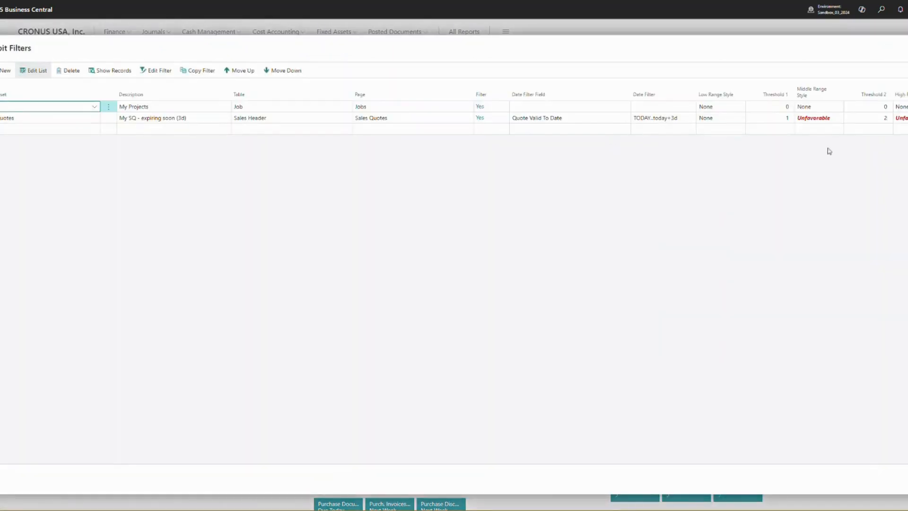
{"action": "left_click", "coordinate": [863, 117]}
{"action": "left_click", "coordinate": [758, 116]}
{"action": "type", "text": "0"}
{"action": "key", "text": "Tab"}
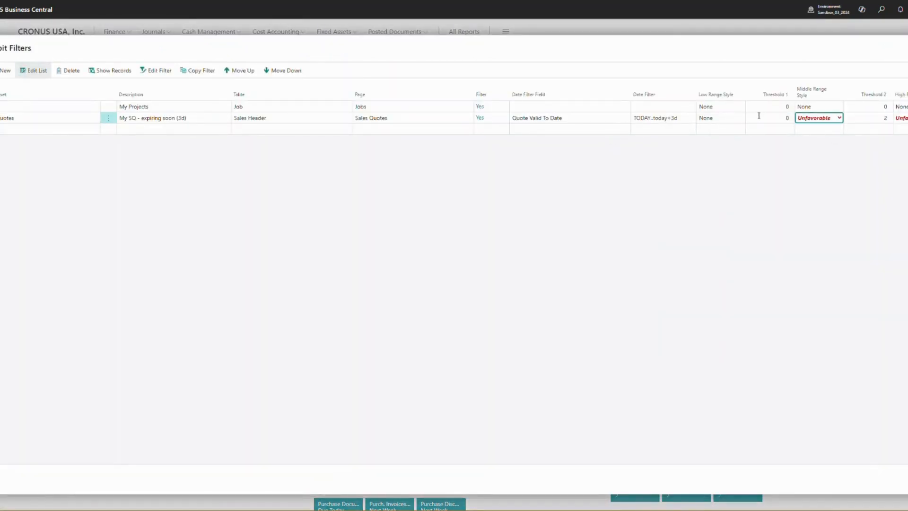
Set the Sales Quotes entry's Threshold 2 to 1, close the list, and collapse the Get started banner.
{"action": "key", "text": "Tab"}
{"action": "type", "text": "1"}
{"action": "key", "text": "Tab"}
{"action": "left_click", "coordinate": [905, 479]}
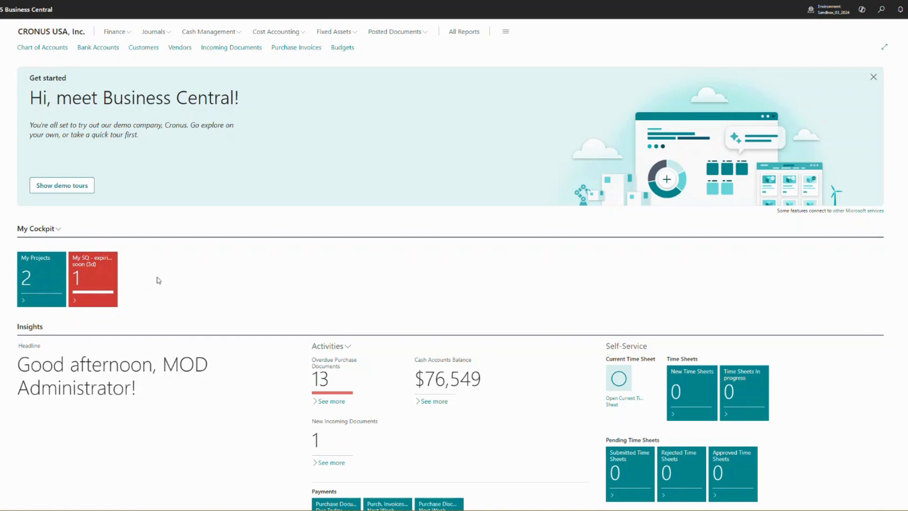
{"action": "left_click", "coordinate": [874, 77]}
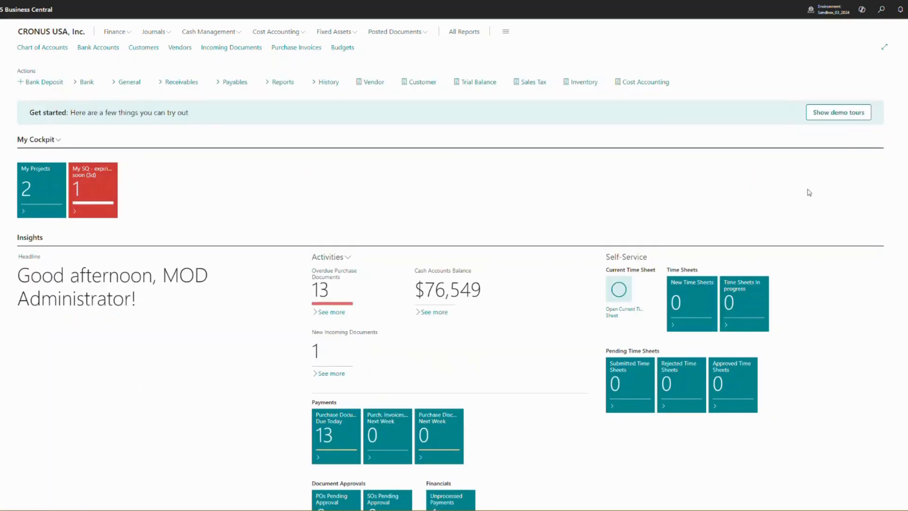